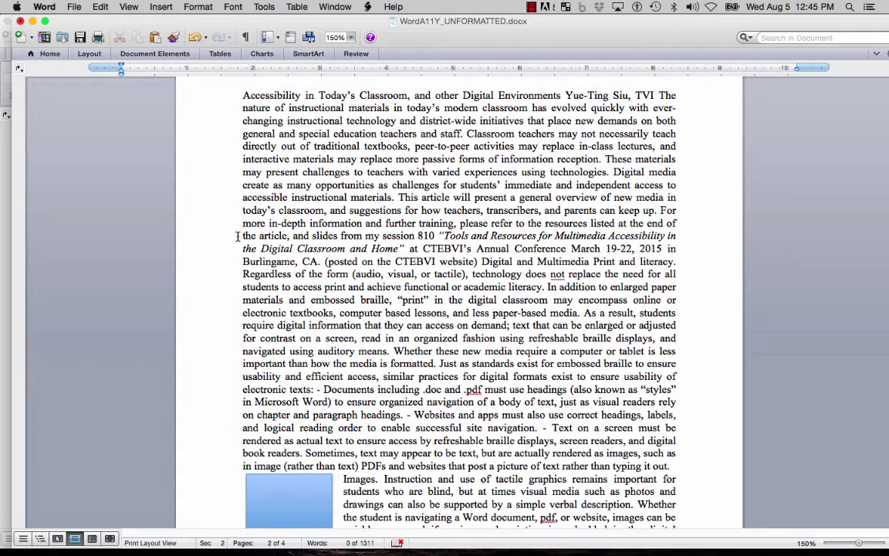
{"action": "scroll", "coordinate": [238, 236], "scroll_direction": "down", "scroll_amount": 1}
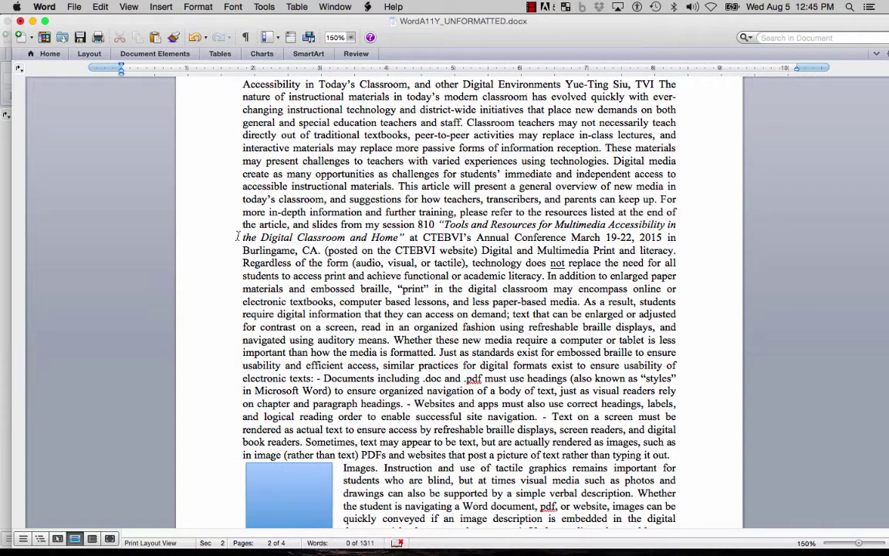
{"action": "scroll", "coordinate": [238, 236], "scroll_direction": "down", "scroll_amount": 5}
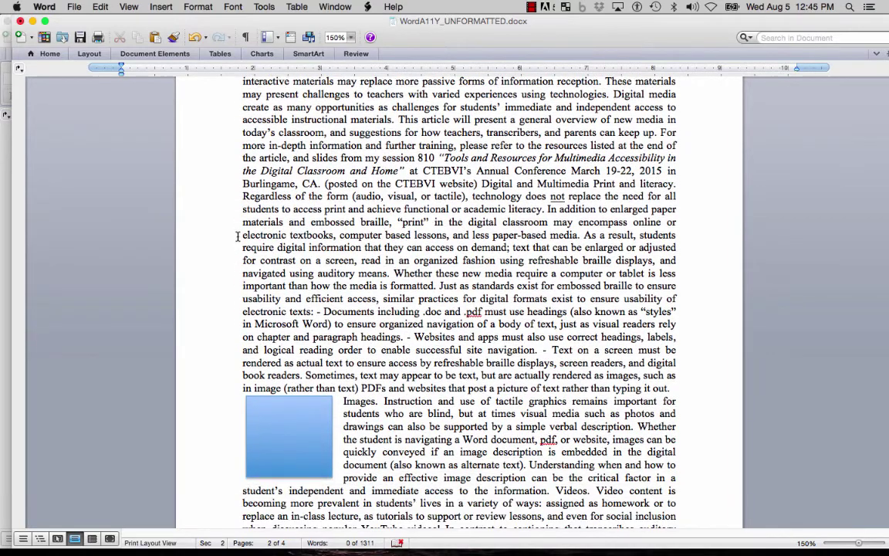
{"action": "scroll", "coordinate": [238, 237], "scroll_direction": "down", "scroll_amount": 2}
{"action": "scroll", "coordinate": [238, 236], "scroll_direction": "down", "scroll_amount": 1}
{"action": "scroll", "coordinate": [238, 236], "scroll_direction": "down", "scroll_amount": 5}
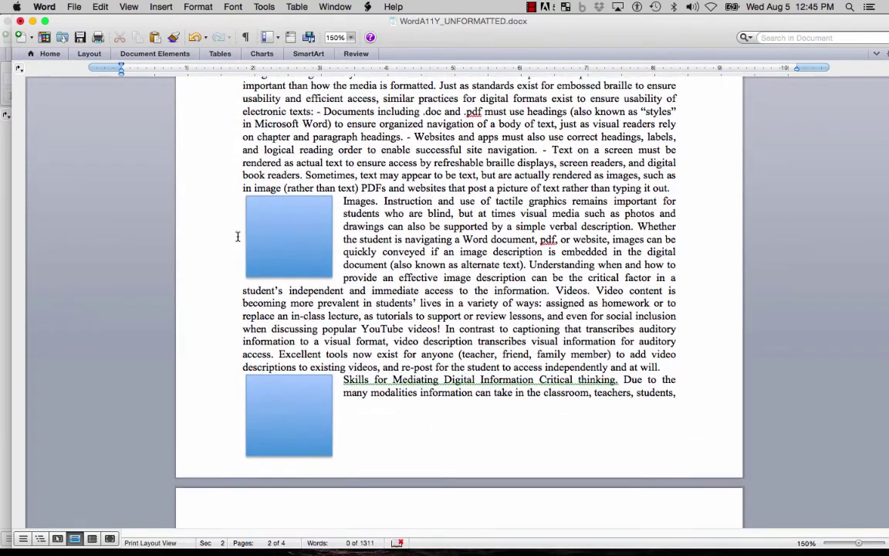
{"action": "scroll", "coordinate": [238, 236], "scroll_direction": "down", "scroll_amount": 5}
{"action": "scroll", "coordinate": [238, 236], "scroll_direction": "down", "scroll_amount": 5}
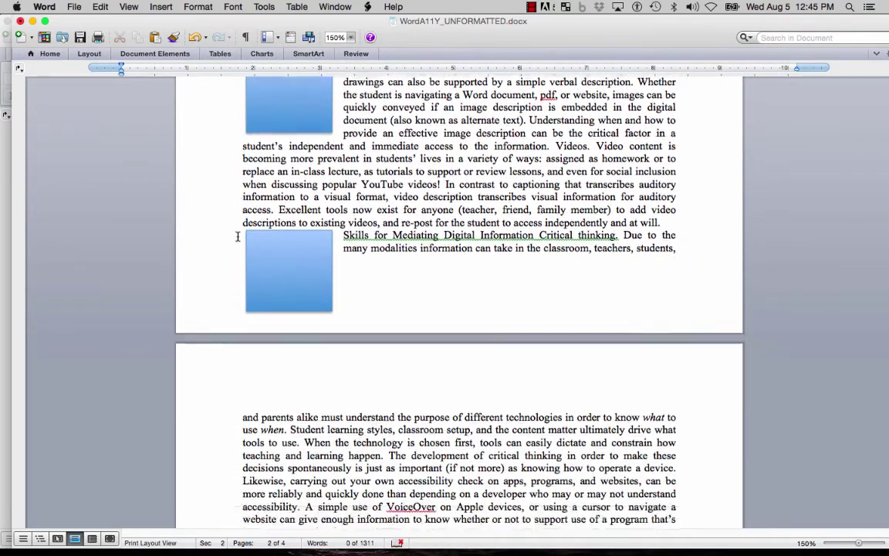
{"action": "scroll", "coordinate": [237, 238], "scroll_direction": "down", "scroll_amount": 5}
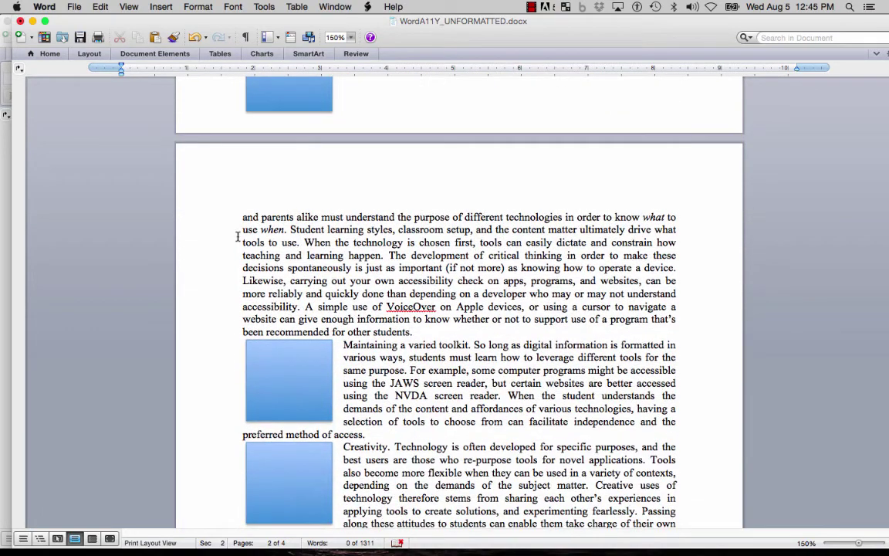
{"action": "scroll", "coordinate": [237, 237], "scroll_direction": "down", "scroll_amount": 7}
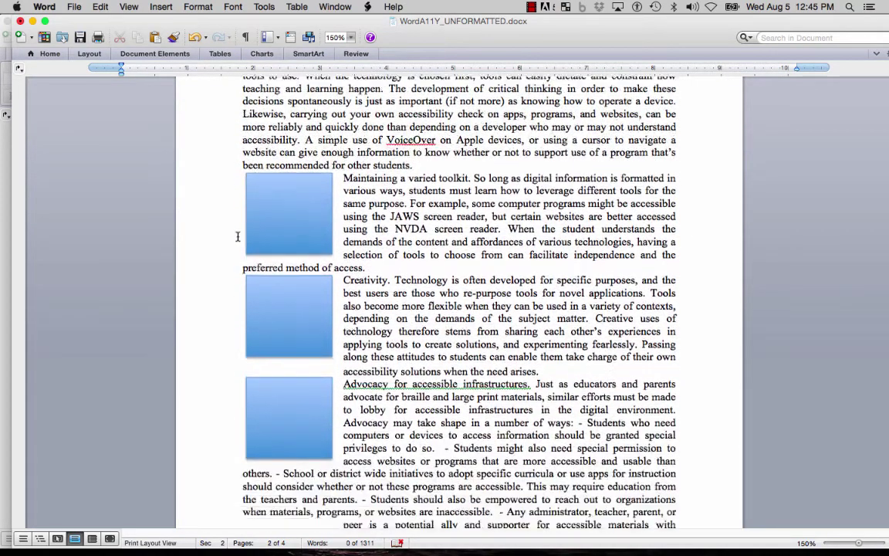
{"action": "scroll", "coordinate": [236, 241], "scroll_direction": "down", "scroll_amount": 3}
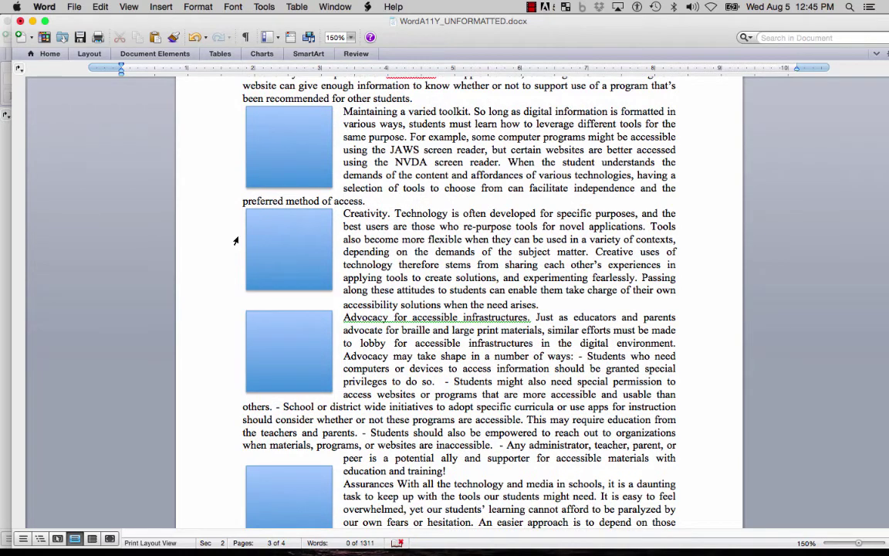
{"action": "scroll", "coordinate": [236, 241], "scroll_direction": "down", "scroll_amount": 3}
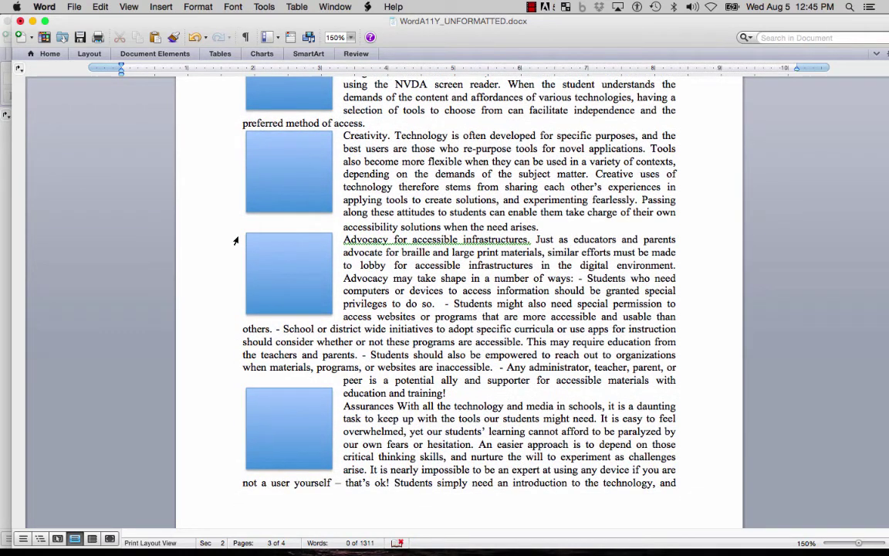
{"action": "scroll", "coordinate": [235, 241], "scroll_direction": "down", "scroll_amount": 4}
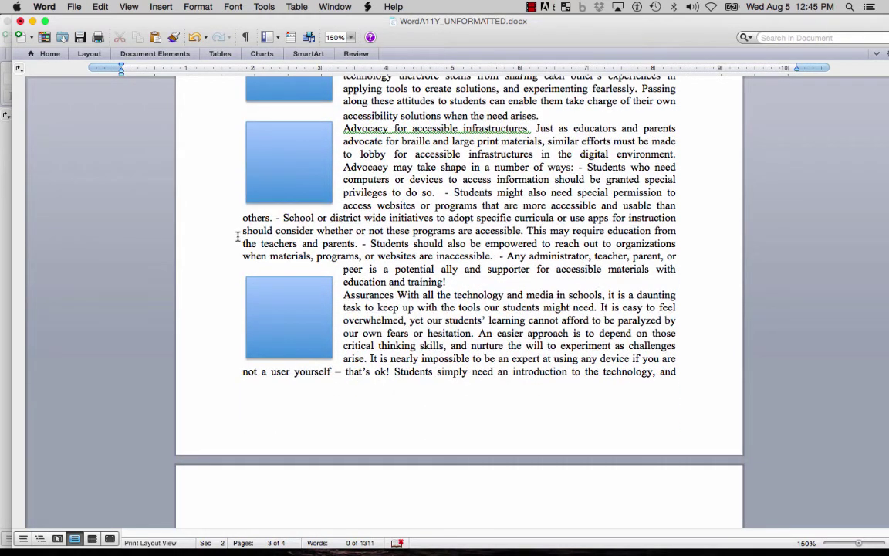
{"action": "scroll", "coordinate": [237, 237], "scroll_direction": "down", "scroll_amount": 6}
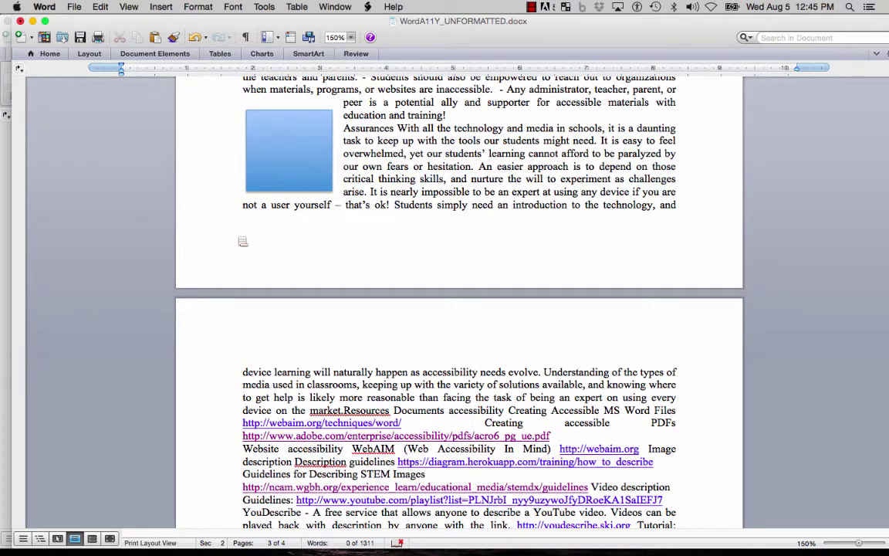
{"action": "scroll", "coordinate": [237, 237], "scroll_direction": "down", "scroll_amount": 6}
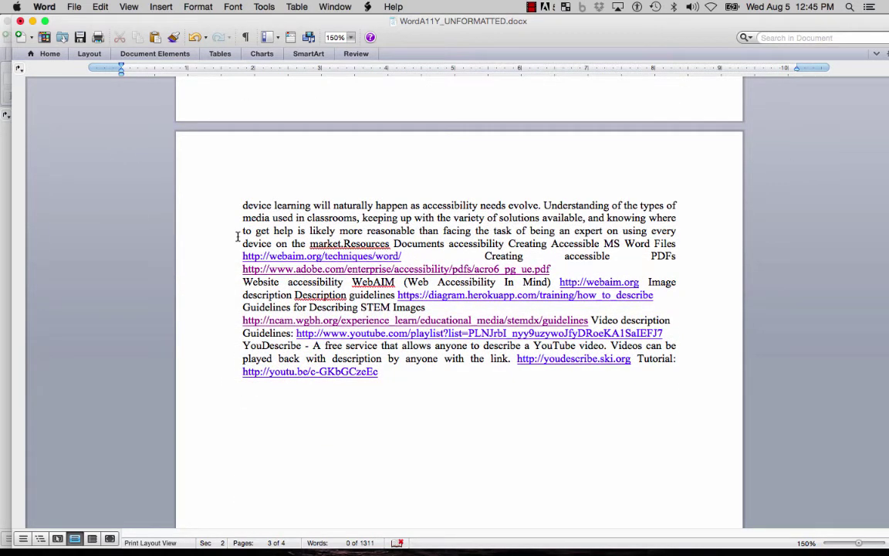
{"action": "scroll", "coordinate": [237, 237], "scroll_direction": "up", "scroll_amount": 4}
{"action": "scroll", "coordinate": [237, 237], "scroll_direction": "up", "scroll_amount": 11}
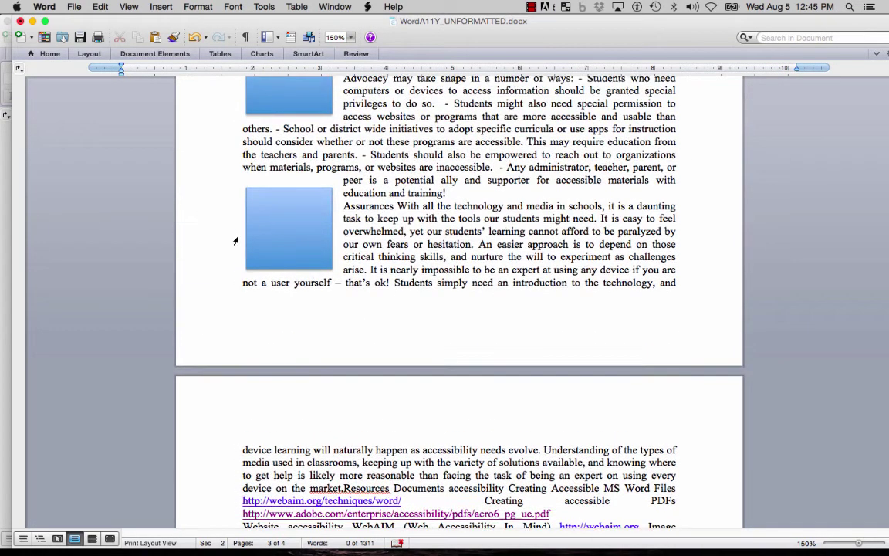
{"action": "scroll", "coordinate": [237, 236], "scroll_direction": "up", "scroll_amount": 6}
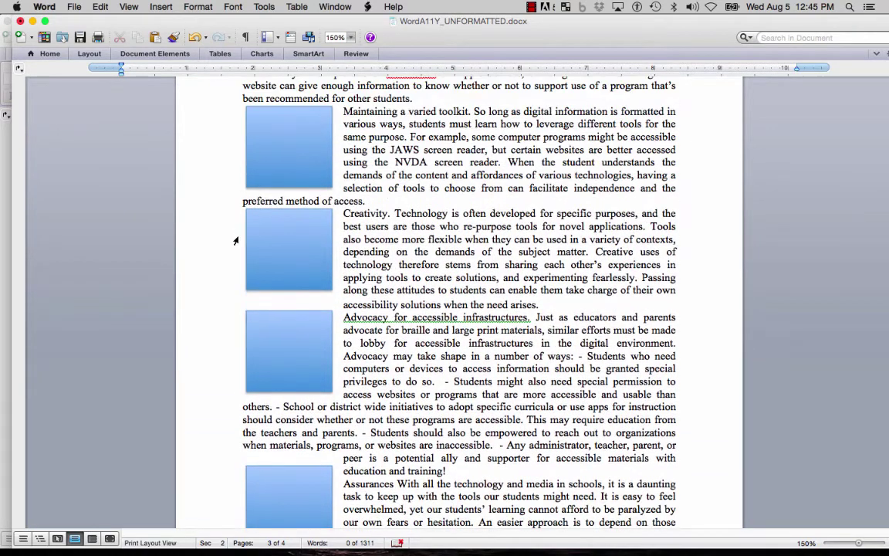
{"action": "scroll", "coordinate": [237, 239], "scroll_direction": "up", "scroll_amount": 10}
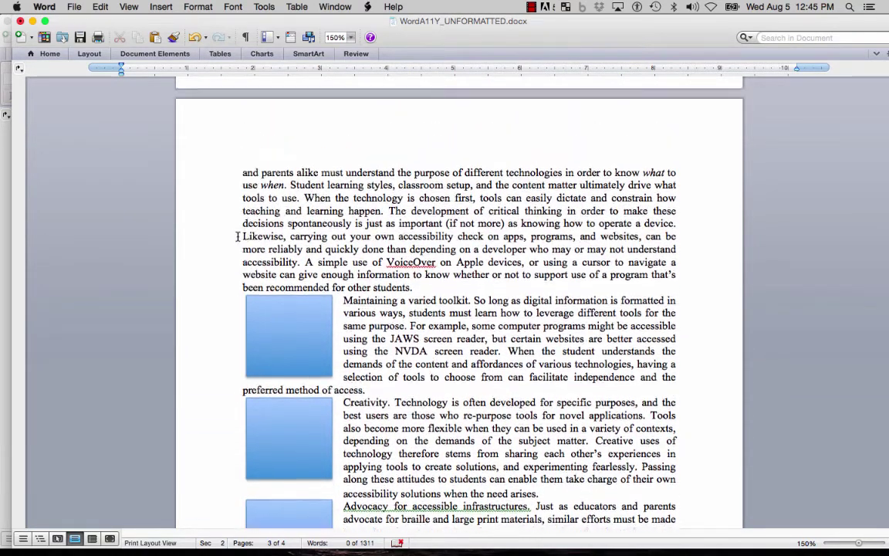
{"action": "scroll", "coordinate": [237, 237], "scroll_direction": "up", "scroll_amount": 6}
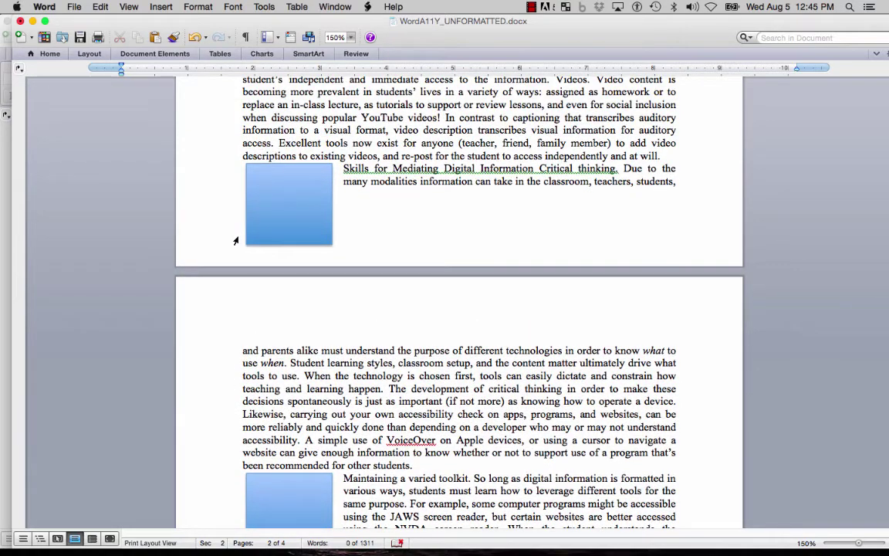
{"action": "scroll", "coordinate": [236, 241], "scroll_direction": "up", "scroll_amount": 7}
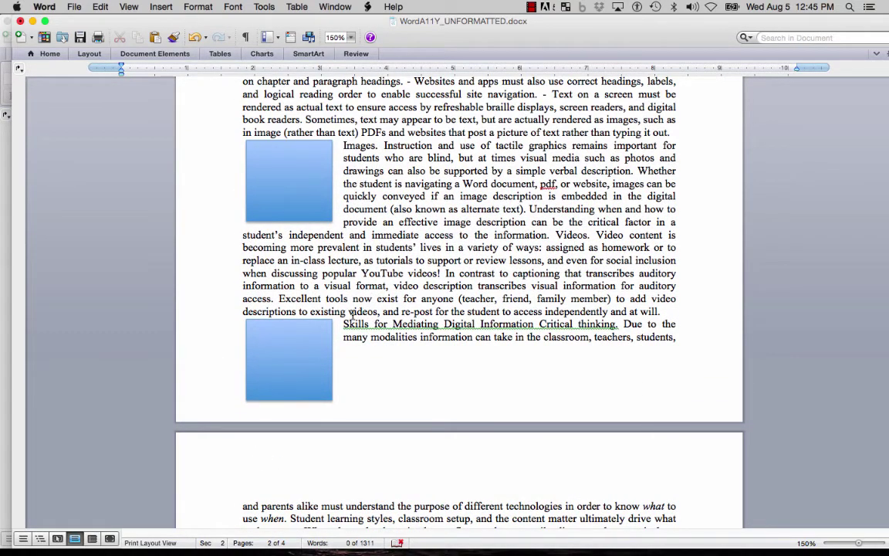
{"action": "left_click_drag", "start_coordinate": [312, 311], "coordinate": [410, 320]}
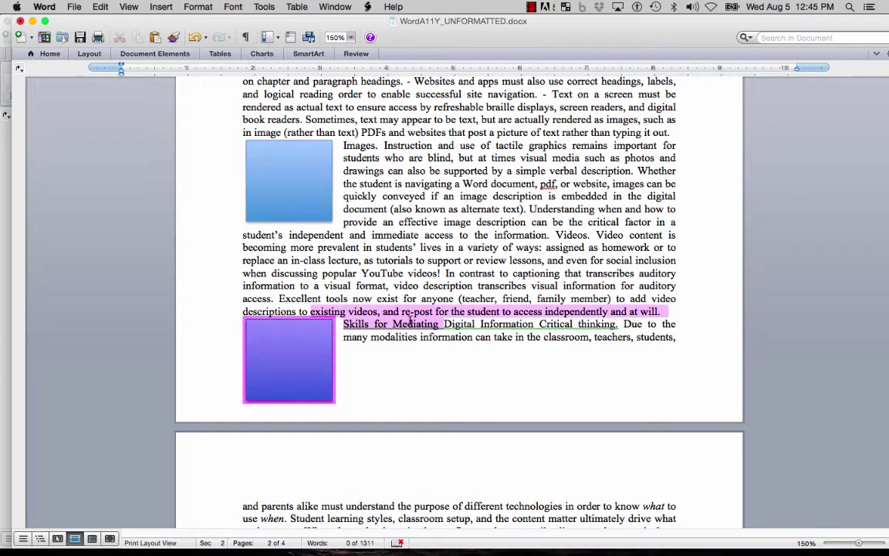
{"action": "left_click", "coordinate": [463, 290]}
{"action": "left_click", "coordinate": [618, 323]}
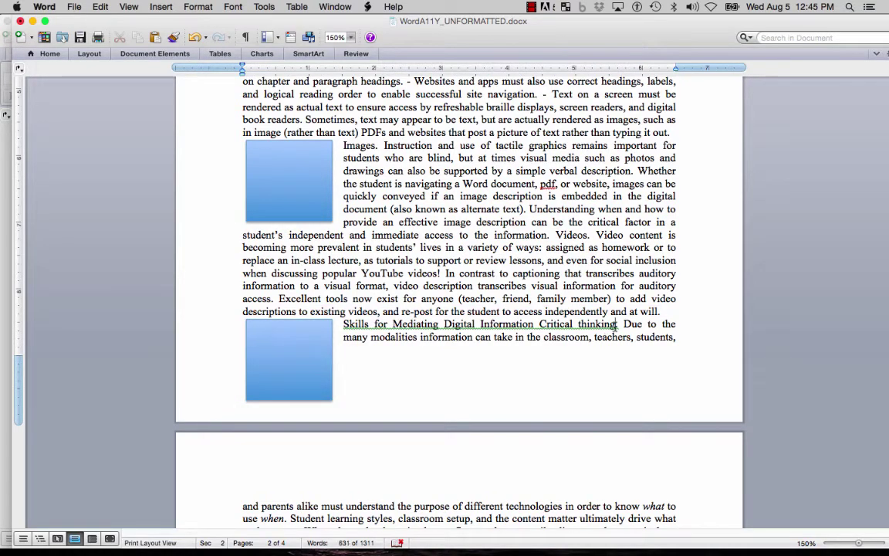
{"action": "left_click_drag", "start_coordinate": [618, 323], "coordinate": [480, 324]}
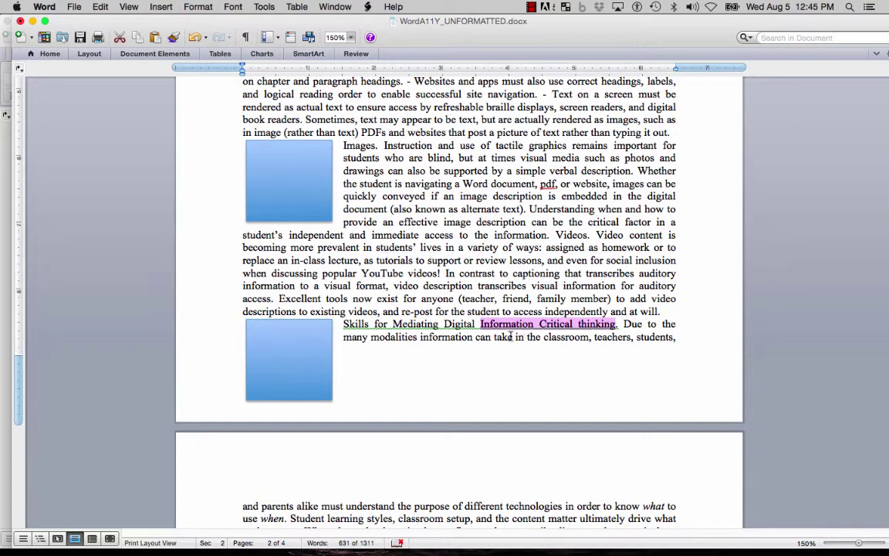
{"action": "scroll", "coordinate": [511, 337], "scroll_direction": "up", "scroll_amount": 5}
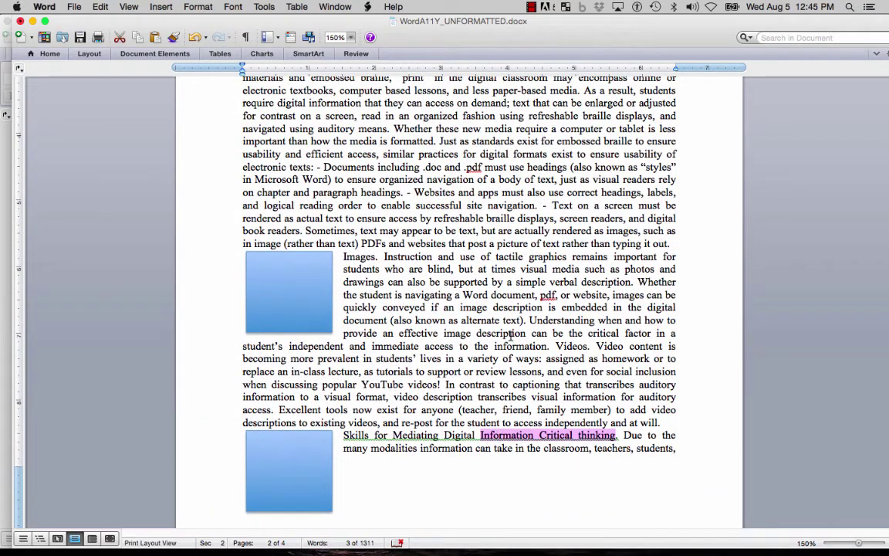
{"action": "left_click", "coordinate": [531, 397]}
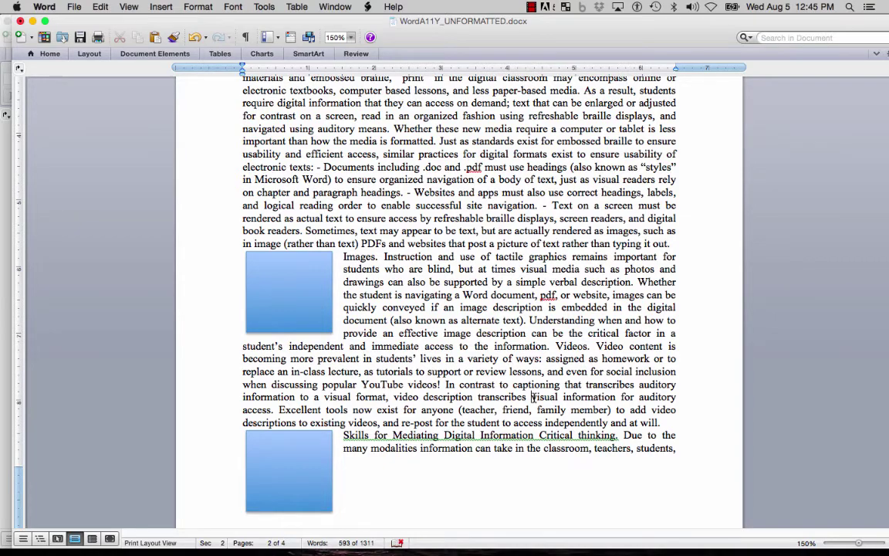
{"action": "scroll", "coordinate": [532, 397], "scroll_direction": "up", "scroll_amount": 13}
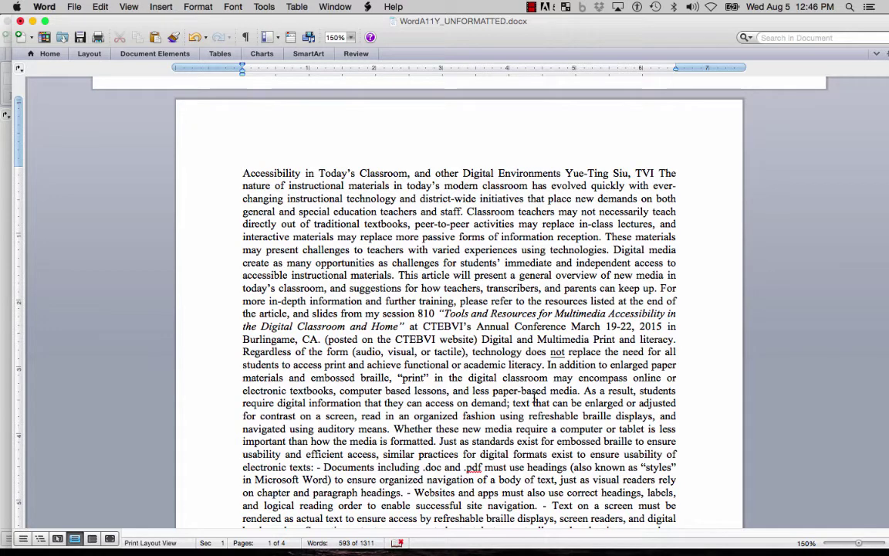
- Bring the WordA11Y_screencastformat.docx window, with its bold title and underlined headings, to the front
{"action": "scroll", "coordinate": [534, 398], "scroll_direction": "down", "scroll_amount": 1}
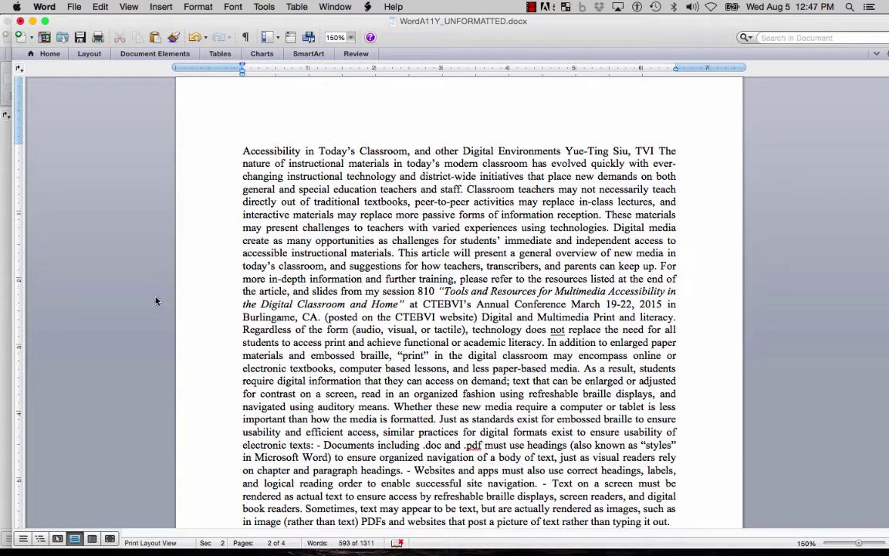
{"action": "key", "text": "super+grave"}
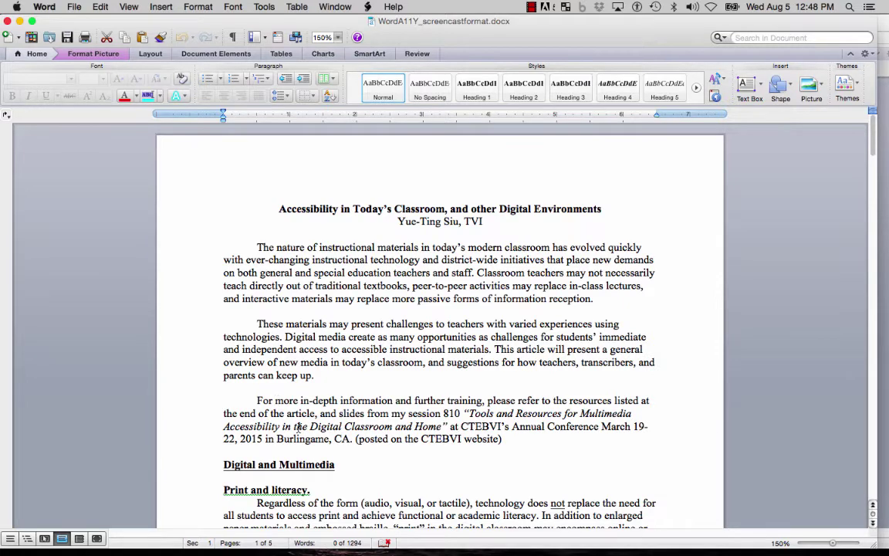
{"action": "scroll", "coordinate": [297, 427], "scroll_direction": "down", "scroll_amount": 2}
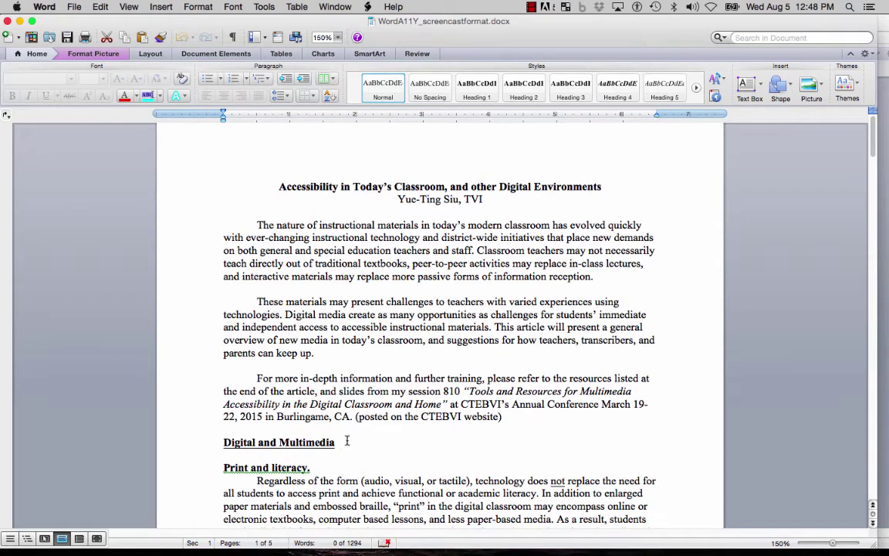
{"action": "left_click_drag", "start_coordinate": [347, 441], "coordinate": [225, 441]}
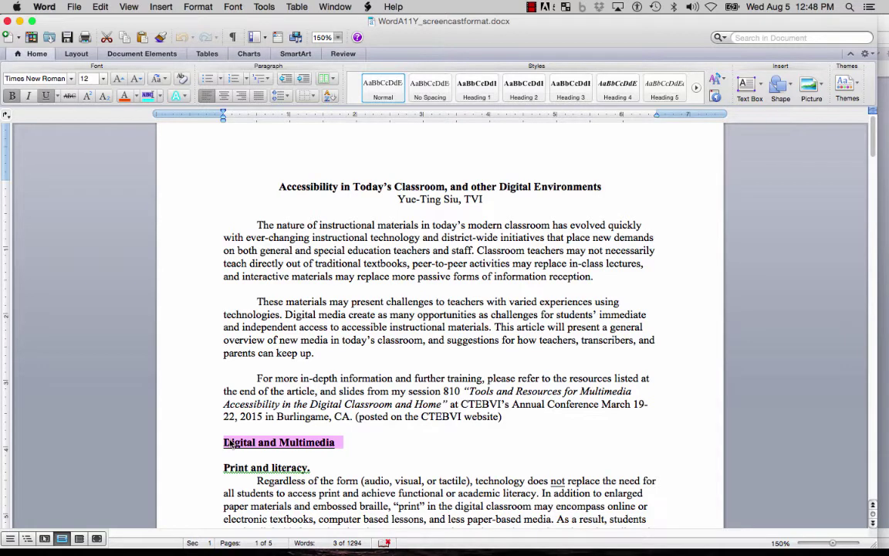
{"action": "left_click", "coordinate": [332, 468]}
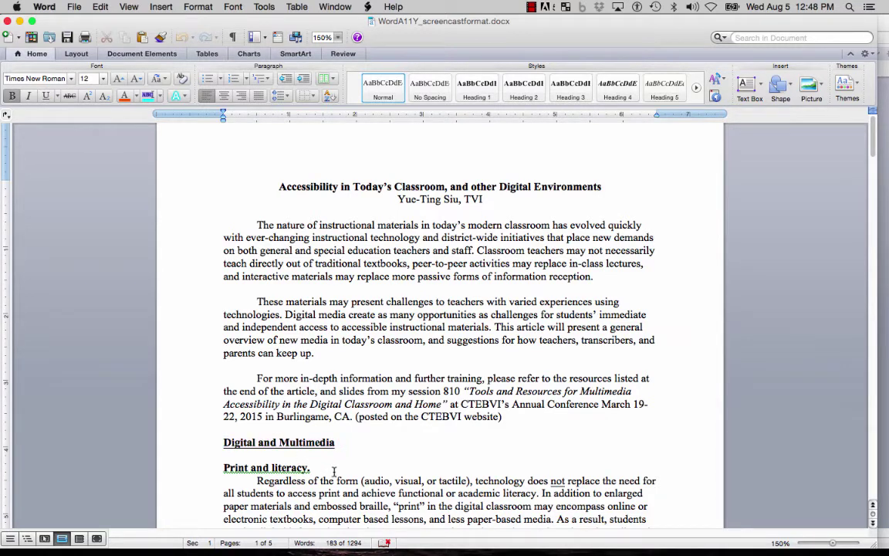
{"action": "scroll", "coordinate": [333, 470], "scroll_direction": "down", "scroll_amount": 1}
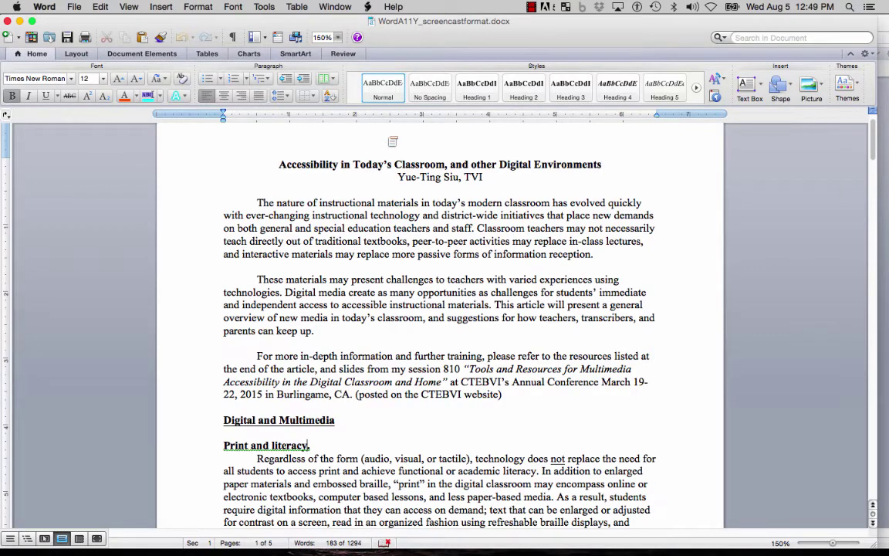
{"action": "key", "text": "Down"}
{"action": "key", "text": "Down"}
{"action": "key", "text": "Down"}
{"action": "key", "text": "Down"}
{"action": "left_click", "coordinate": [324, 163]}
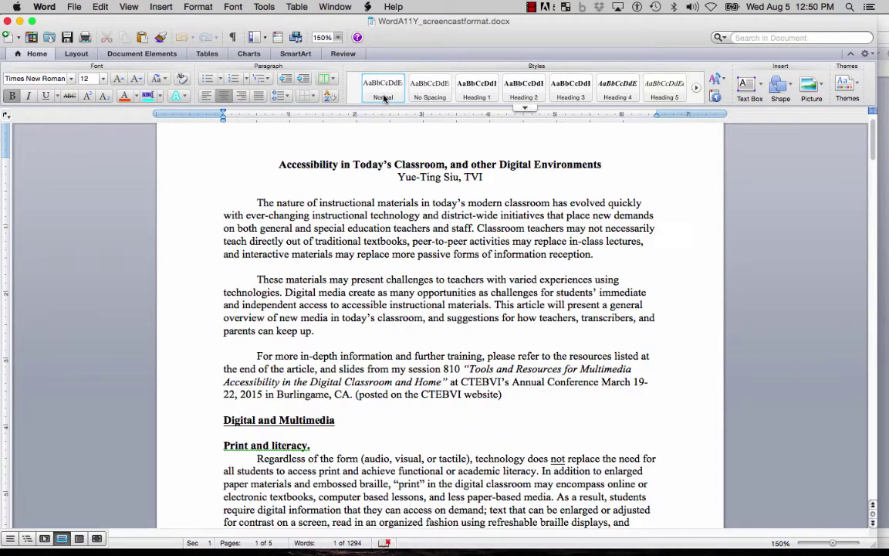
{"action": "left_click", "coordinate": [454, 177]}
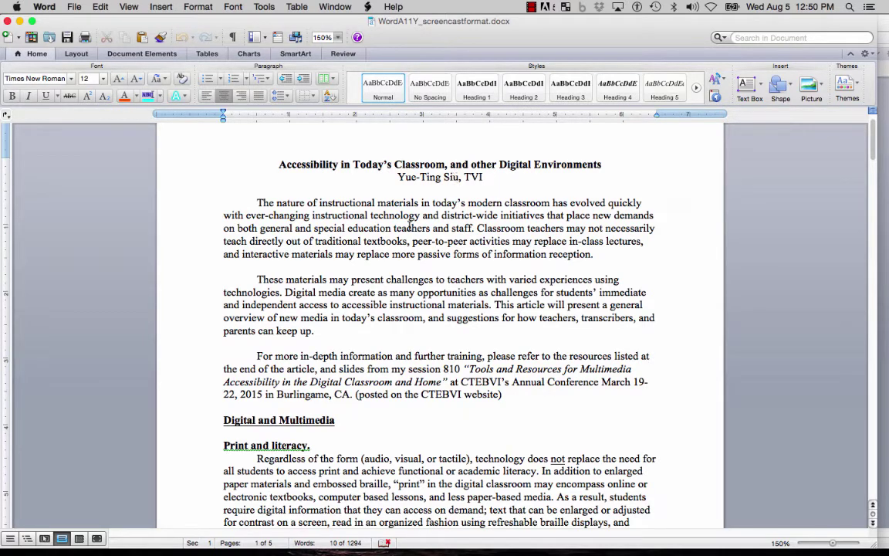
{"action": "left_click", "coordinate": [395, 230]}
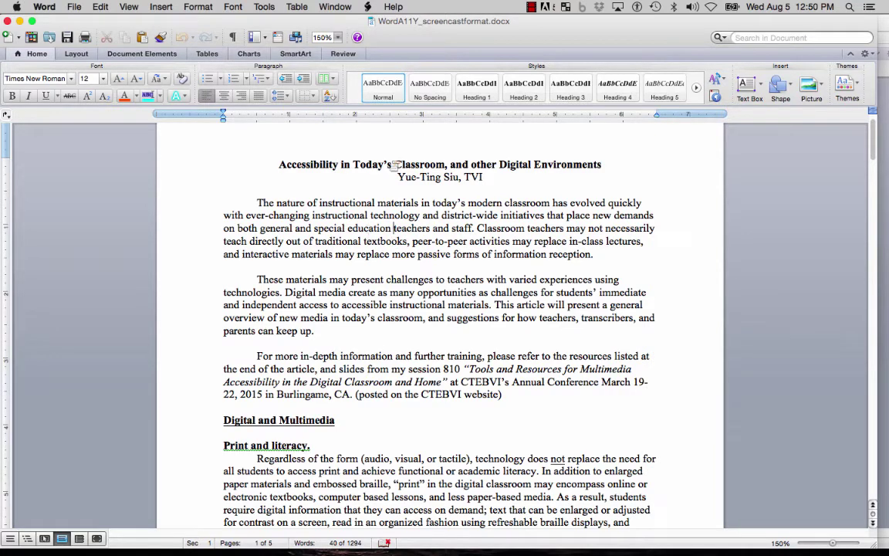
{"action": "left_click", "coordinate": [327, 280]}
{"action": "left_click", "coordinate": [308, 420]}
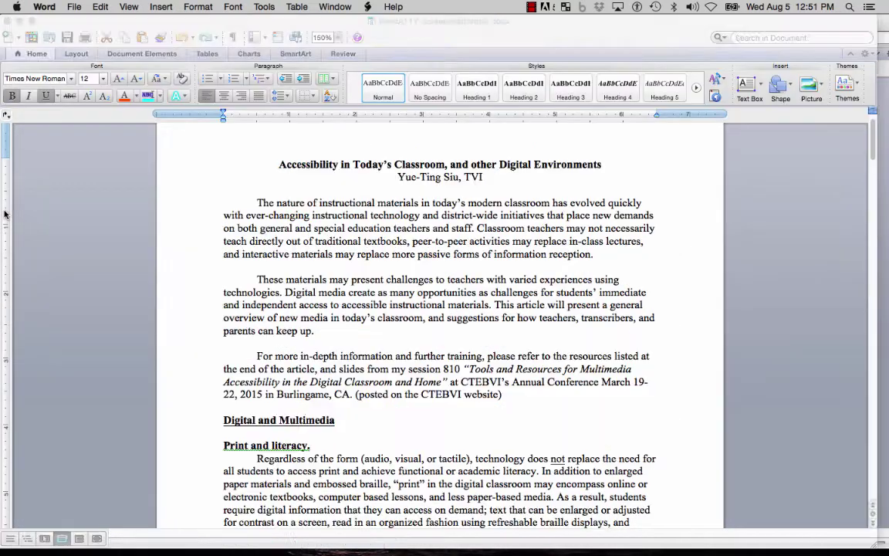
- Bring the WordA11Y_screencastformat.docx window in front of the unformatted article
{"action": "left_click", "coordinate": [3, 200]}
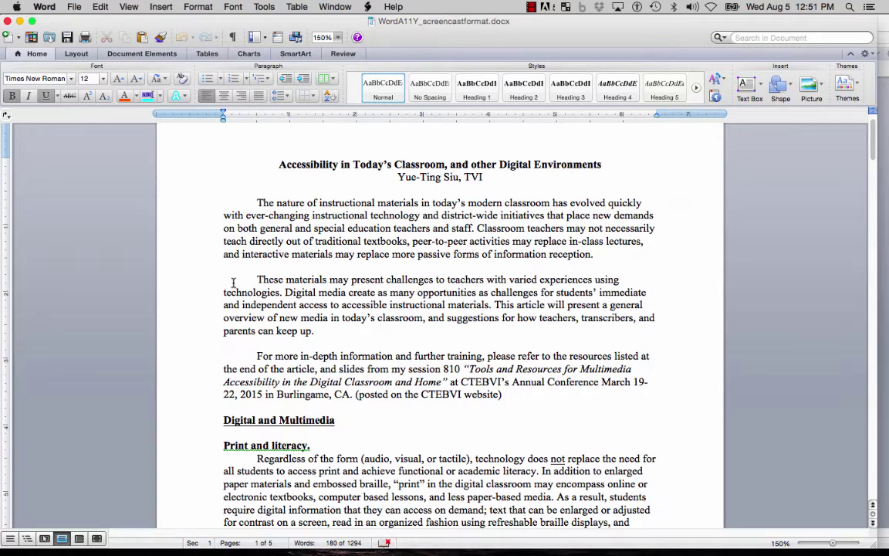
{"action": "left_click", "coordinate": [330, 164]}
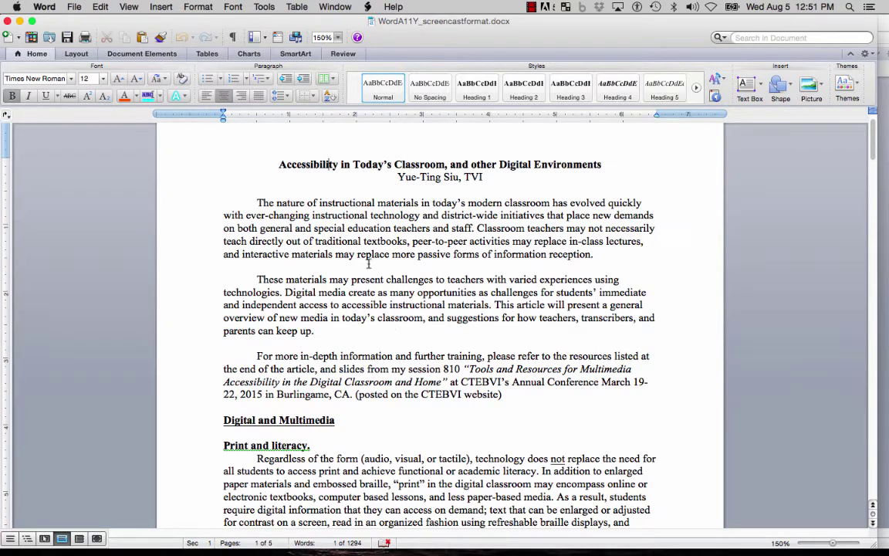
{"action": "left_click", "coordinate": [279, 165]}
- Update Heading 1 to match the bold, centred article title using Update to Match Selection
{"action": "left_click_drag", "start_coordinate": [278, 164], "coordinate": [600, 169]}
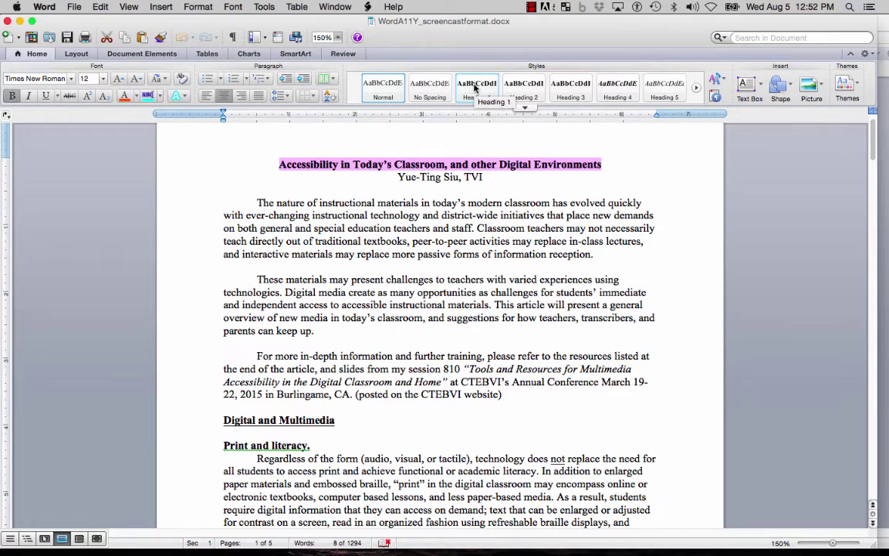
{"action": "left_click", "coordinate": [475, 87]}
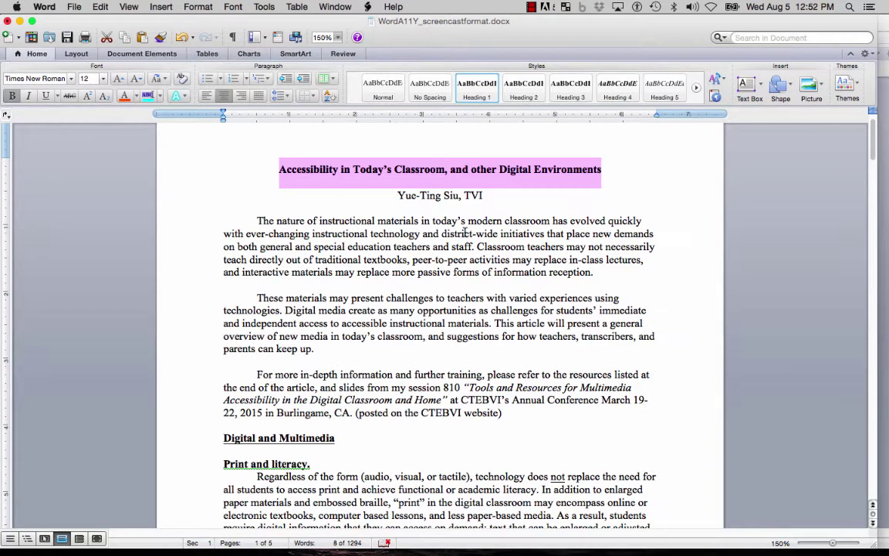
{"action": "key", "text": "super+z"}
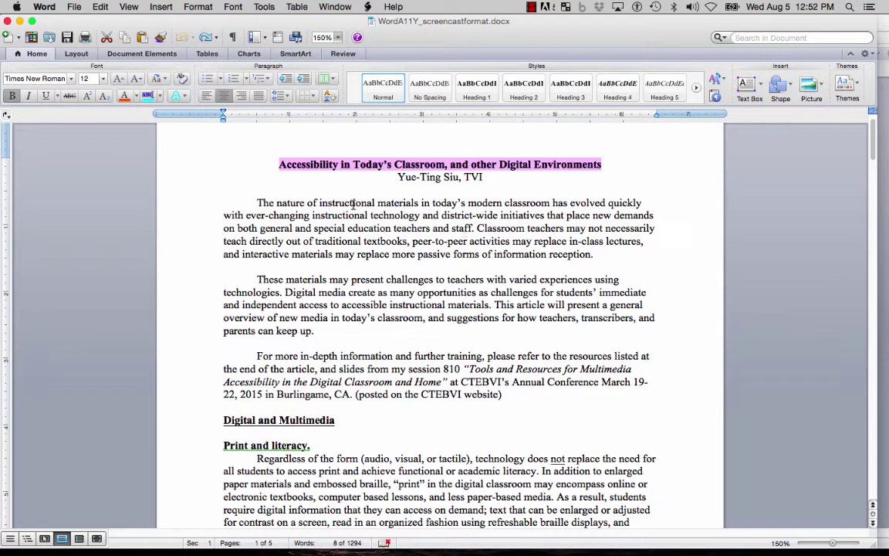
{"action": "left_click", "coordinate": [357, 166]}
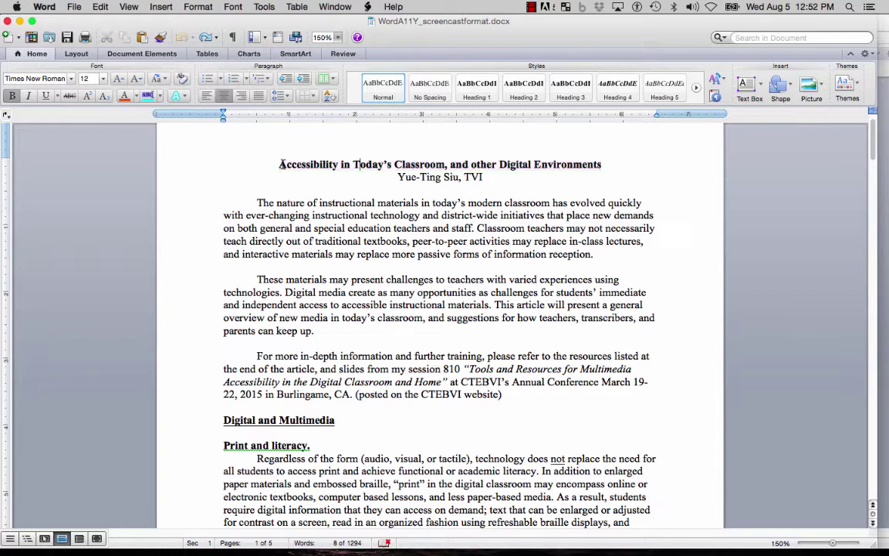
{"action": "left_click_drag", "start_coordinate": [279, 164], "coordinate": [588, 166]}
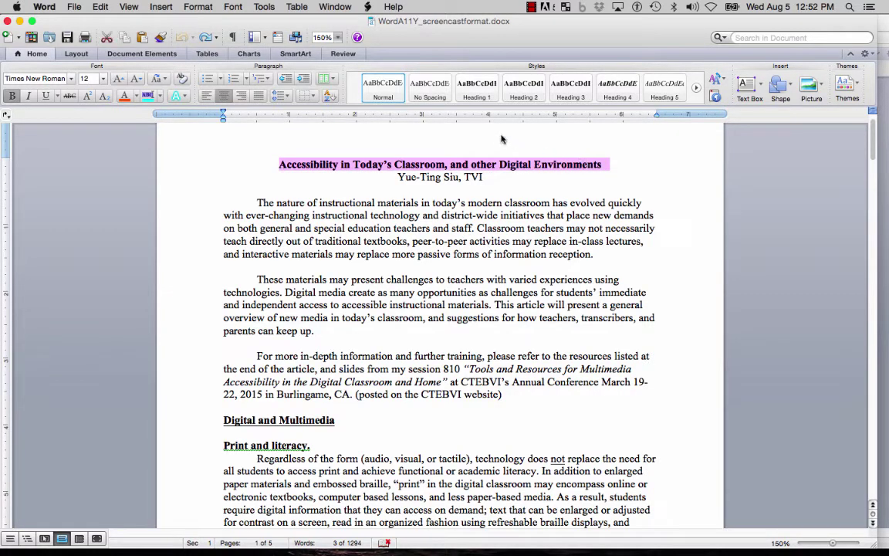
{"action": "right_click", "coordinate": [478, 93]}
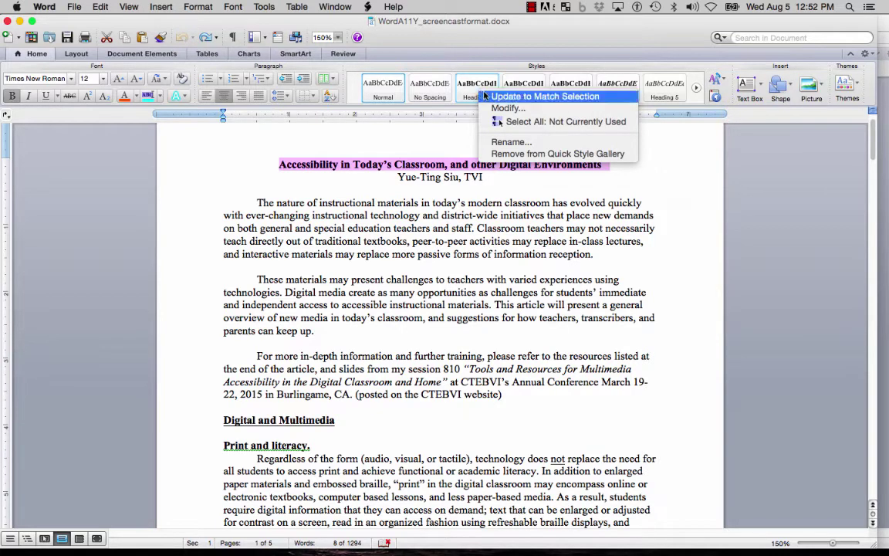
{"action": "left_click", "coordinate": [489, 98]}
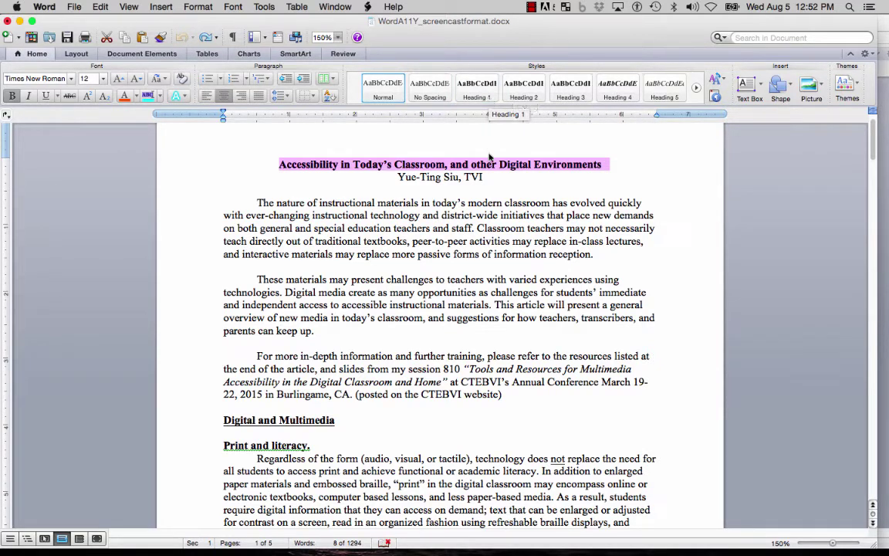
{"action": "left_click", "coordinate": [438, 240]}
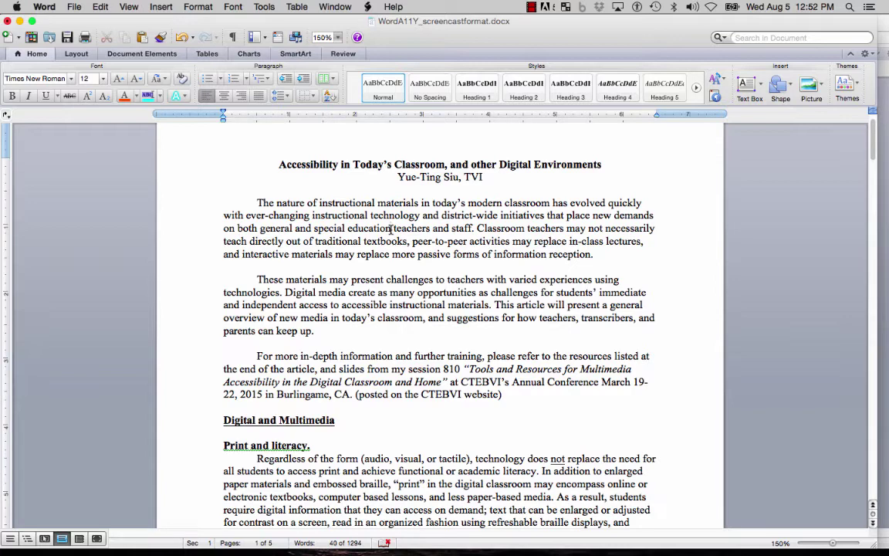
{"action": "left_click", "coordinate": [335, 163]}
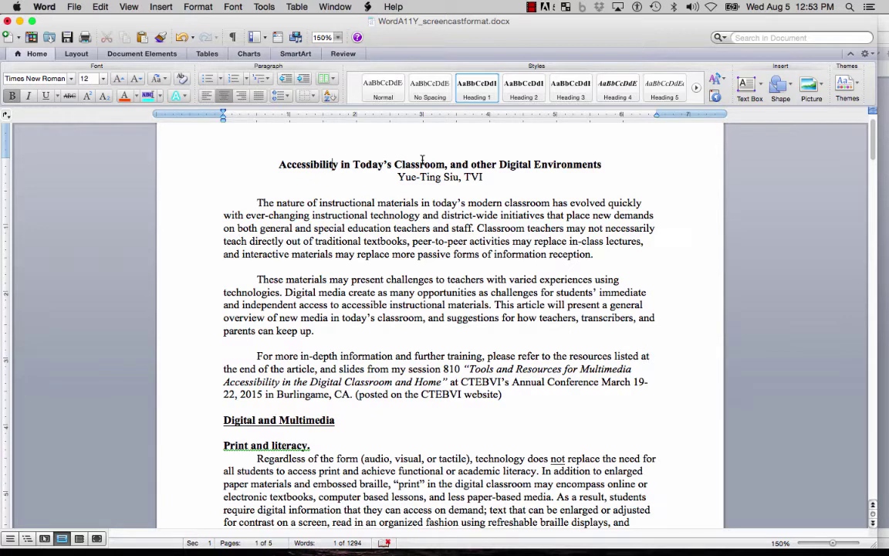
- Update Heading 2 to match the bold, underlined 'Digital and Multimedia' heading, then confirm its style
{"action": "left_click", "coordinate": [290, 420]}
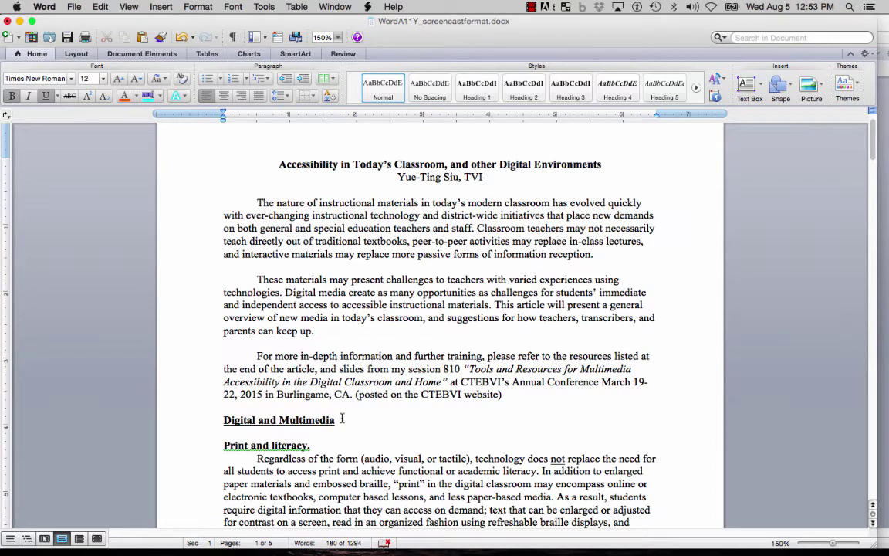
{"action": "left_click_drag", "start_coordinate": [342, 418], "coordinate": [231, 421]}
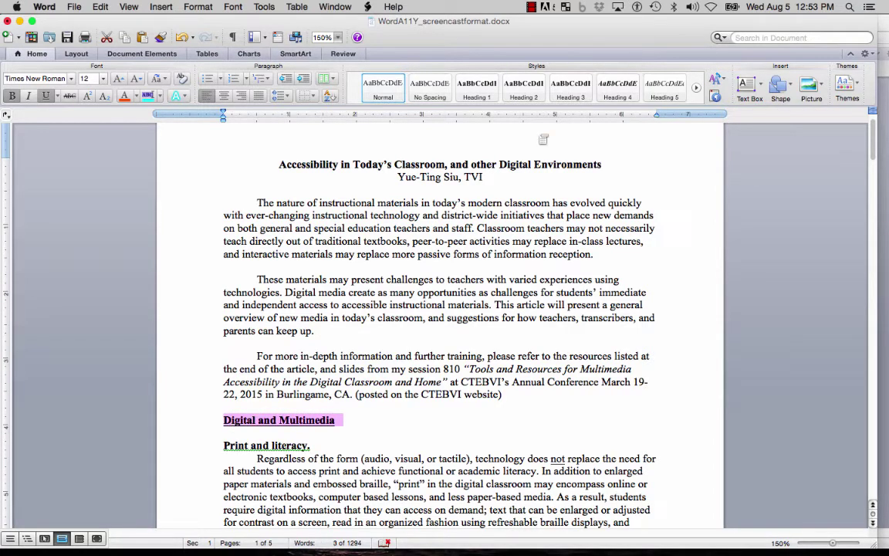
{"action": "right_click", "coordinate": [530, 93]}
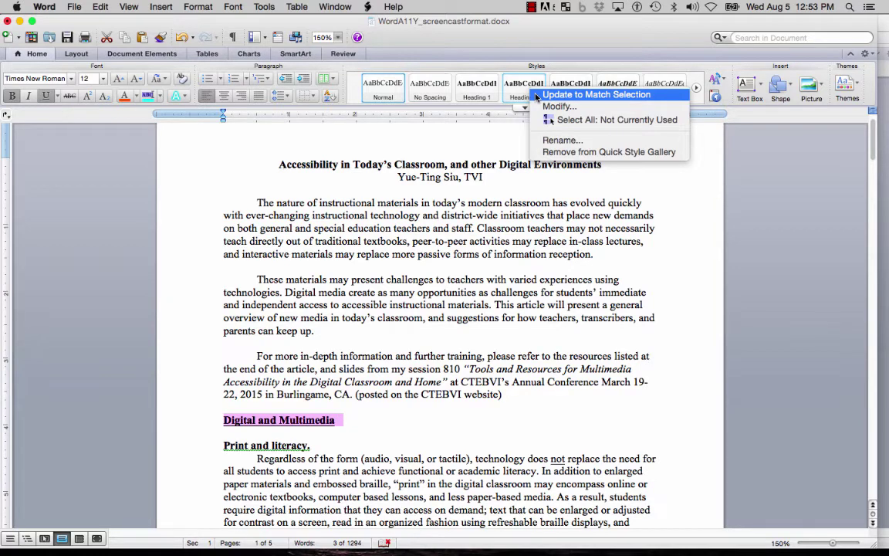
{"action": "left_click", "coordinate": [538, 95]}
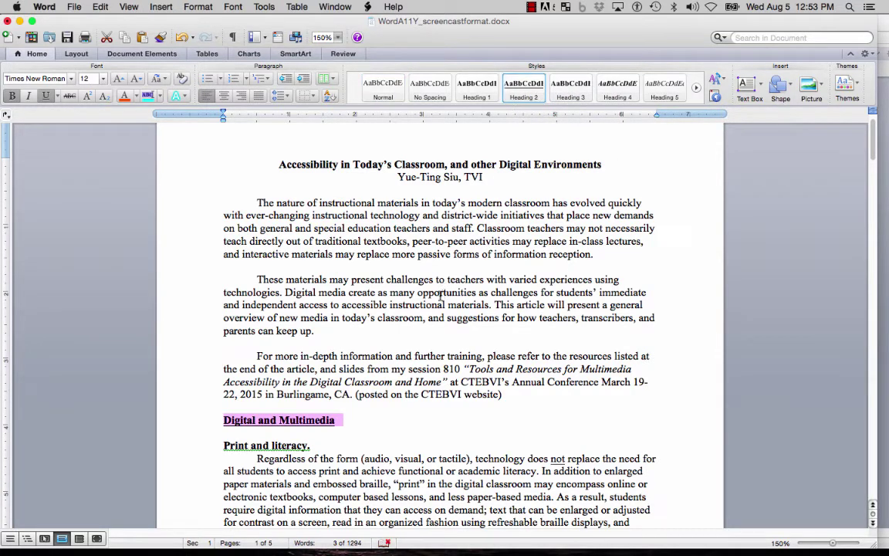
{"action": "left_click", "coordinate": [313, 381]}
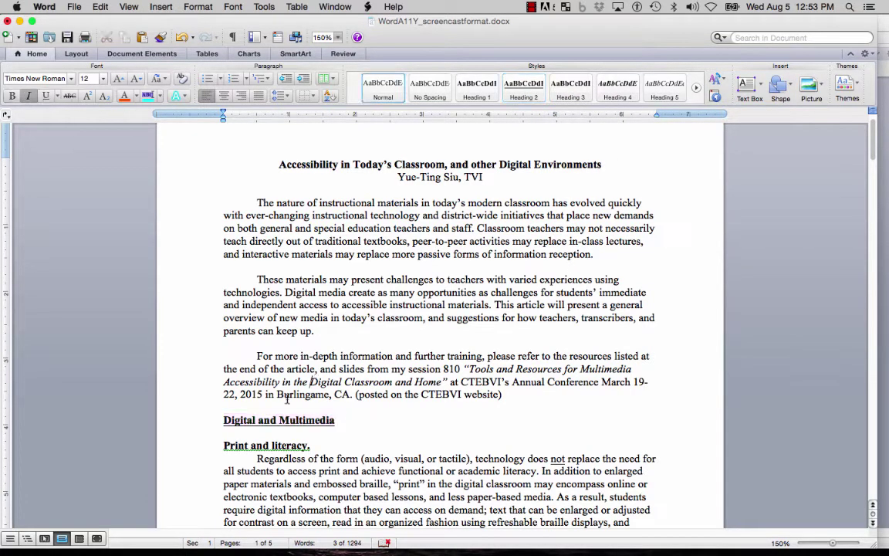
{"action": "left_click", "coordinate": [271, 417]}
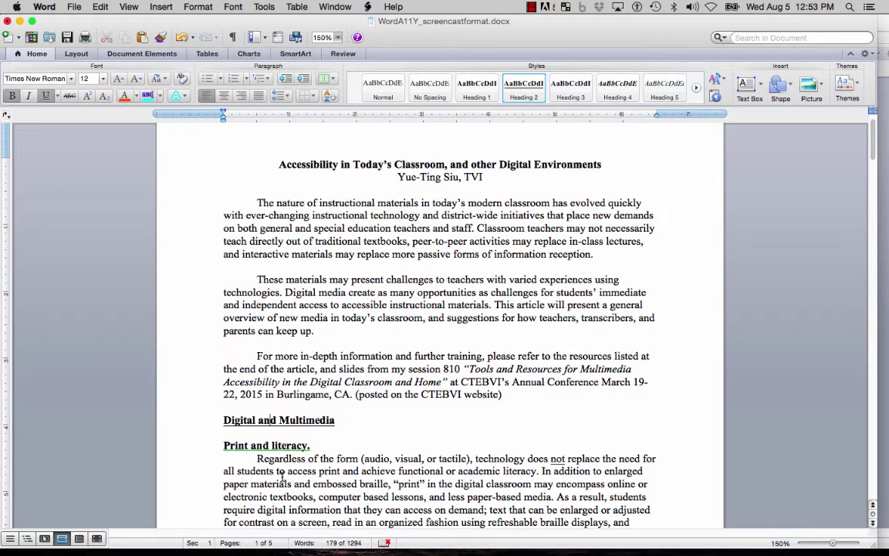
- Update Heading 3 to match the bold, underlined 'Print and literacy.' subheading
{"action": "scroll", "coordinate": [278, 448], "scroll_direction": "down", "scroll_amount": 5}
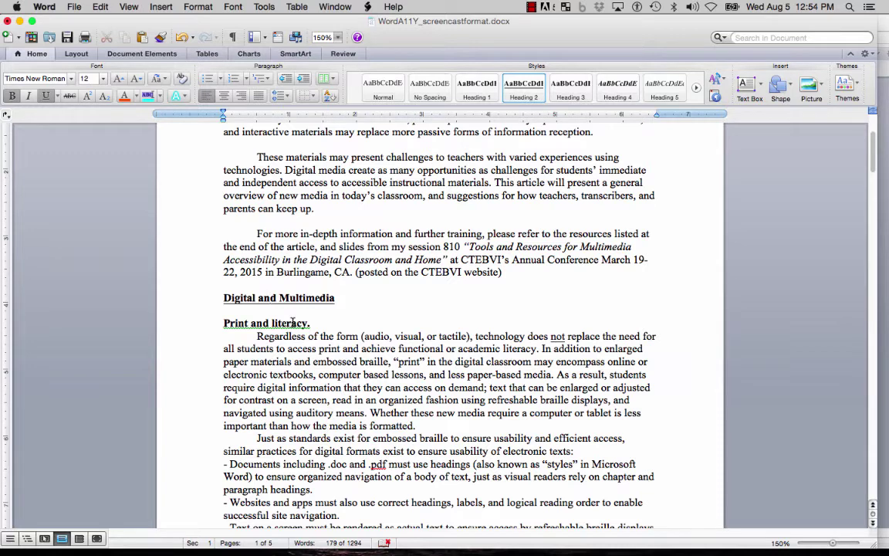
{"action": "key", "text": "Up"}
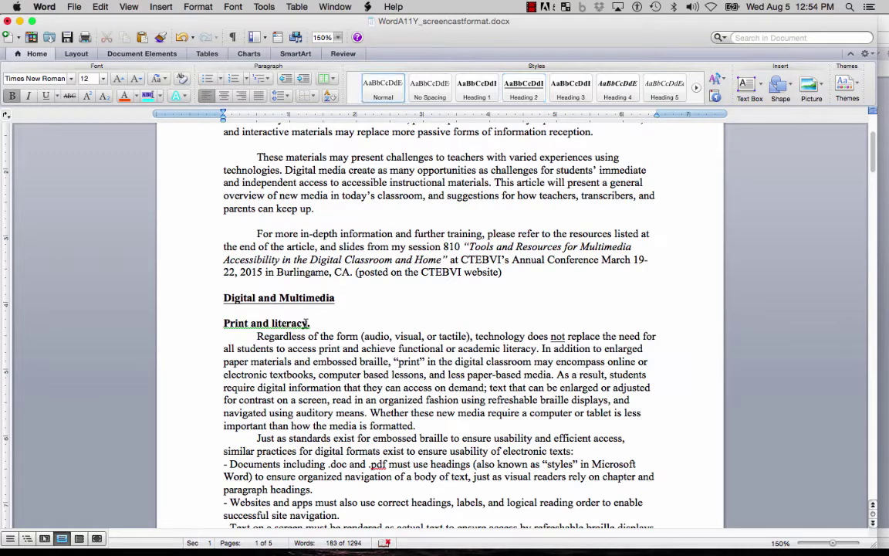
{"action": "left_click_drag", "start_coordinate": [311, 323], "coordinate": [240, 323]}
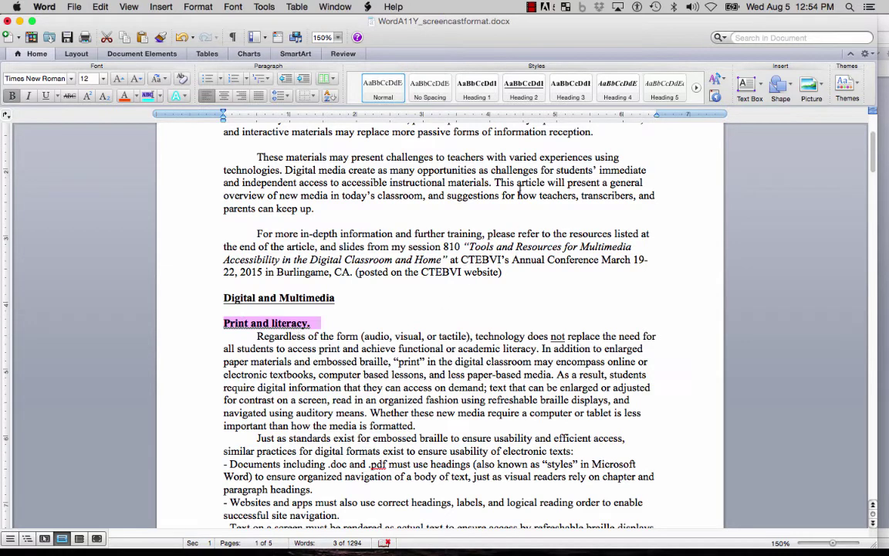
{"action": "right_click", "coordinate": [569, 90]}
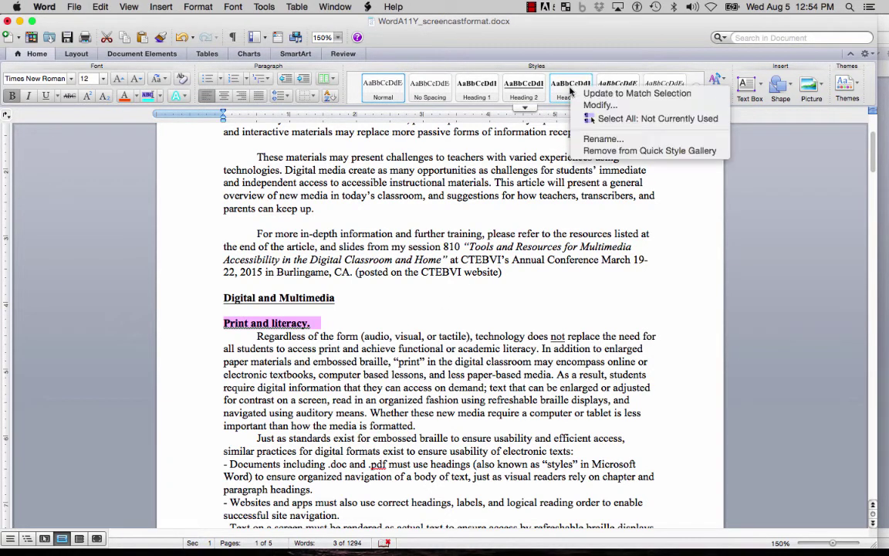
{"action": "left_click", "coordinate": [594, 93]}
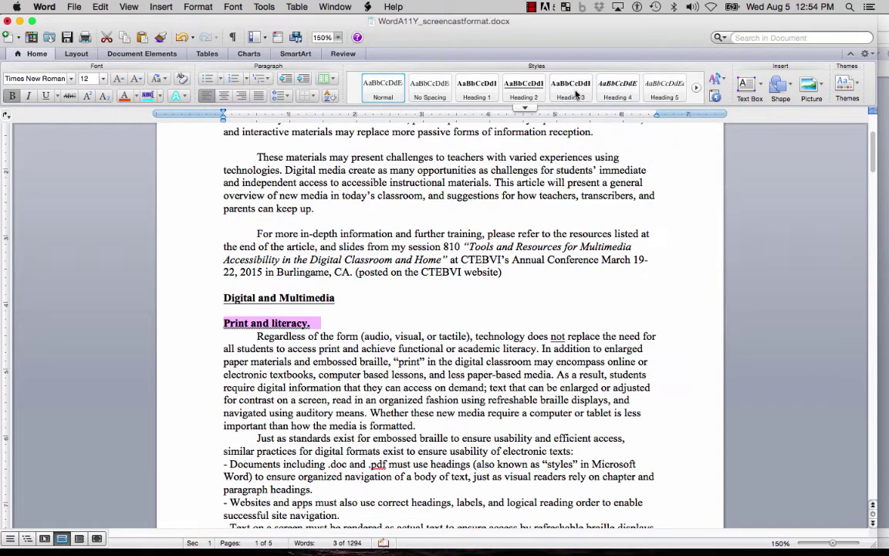
{"action": "left_click", "coordinate": [440, 348]}
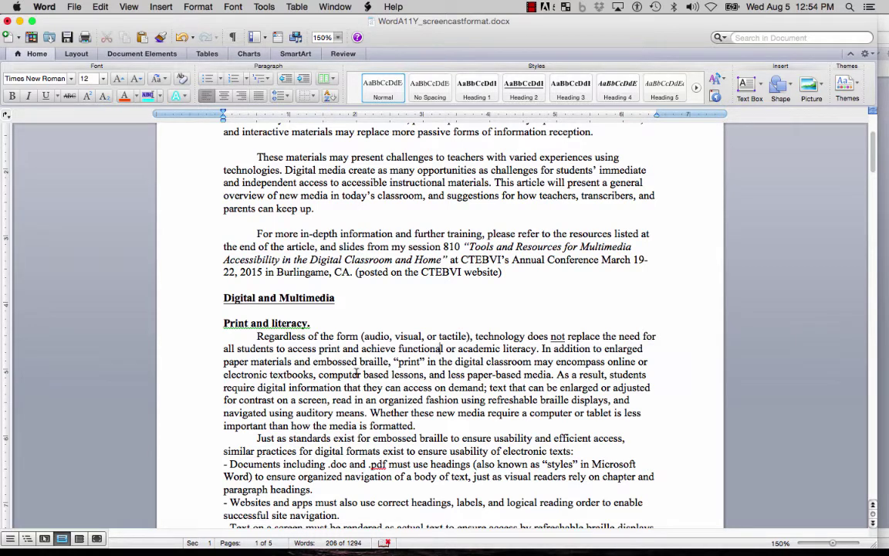
- Confirm the title, 'Digital and Multimedia' and 'Print and literacy.' use Heading 1, 2 and 3
{"action": "scroll", "coordinate": [357, 375], "scroll_direction": "up", "scroll_amount": 5}
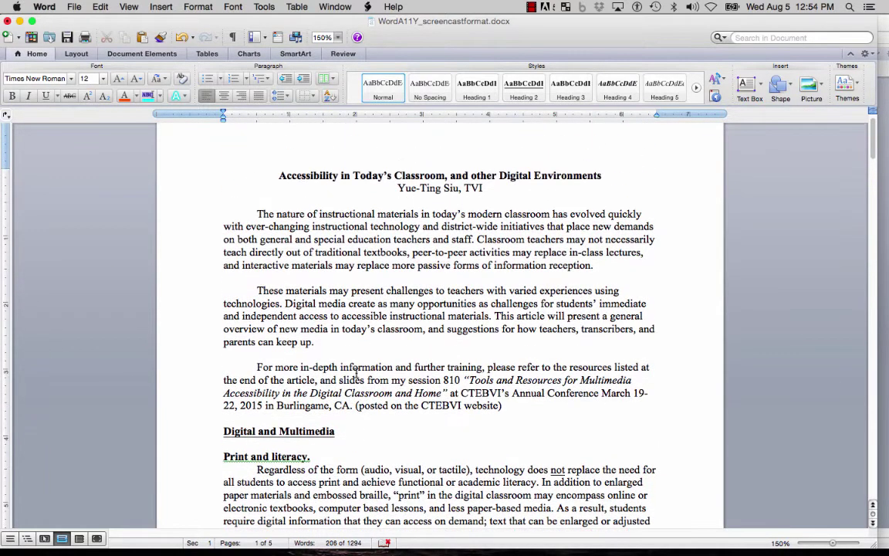
{"action": "left_click", "coordinate": [295, 175]}
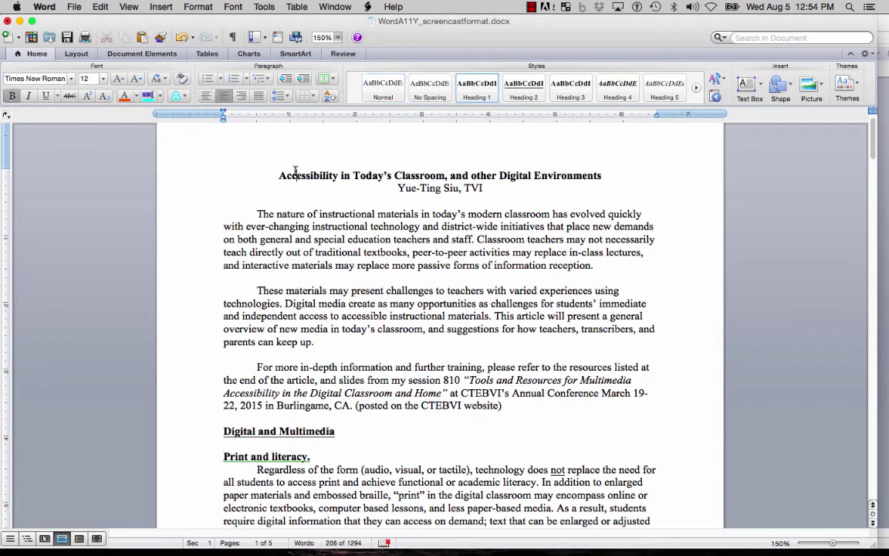
{"action": "scroll", "coordinate": [271, 241], "scroll_direction": "down", "scroll_amount": 3}
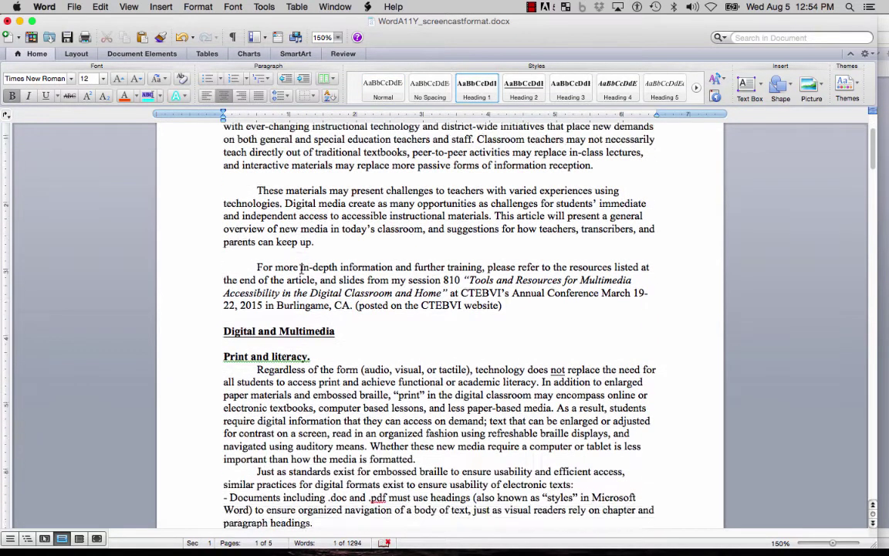
{"action": "left_click", "coordinate": [293, 330]}
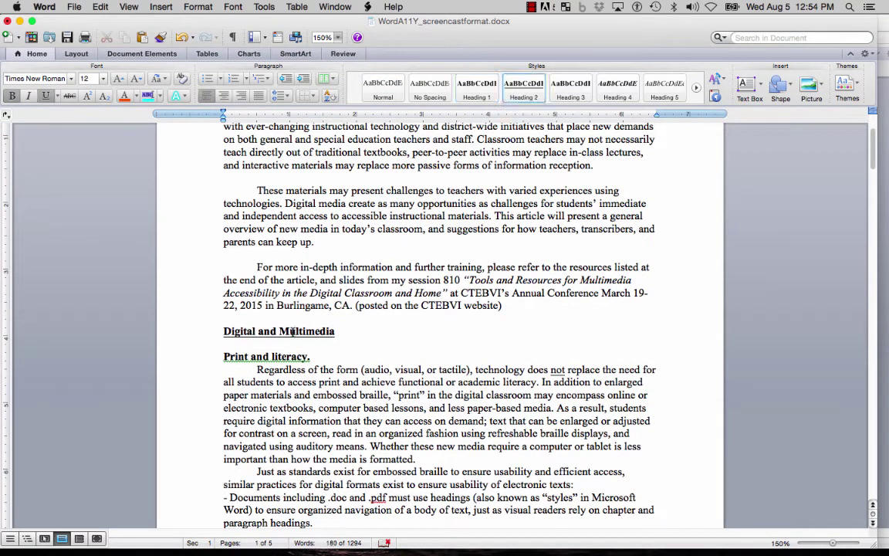
{"action": "left_click", "coordinate": [286, 356]}
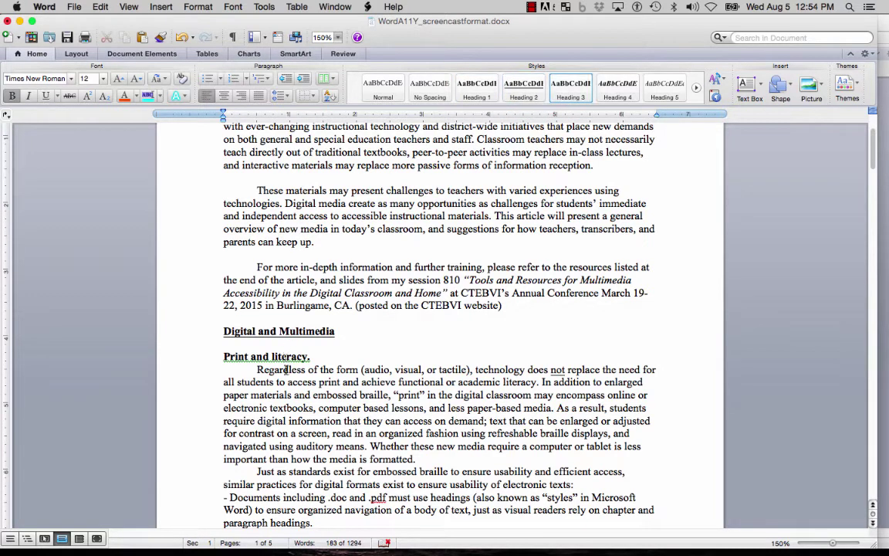
- Scroll to page 2 and select the 'Images.' subheading above the stack-of-books picture
{"action": "scroll", "coordinate": [283, 382], "scroll_direction": "down", "scroll_amount": 4}
{"action": "scroll", "coordinate": [284, 382], "scroll_direction": "down", "scroll_amount": 4}
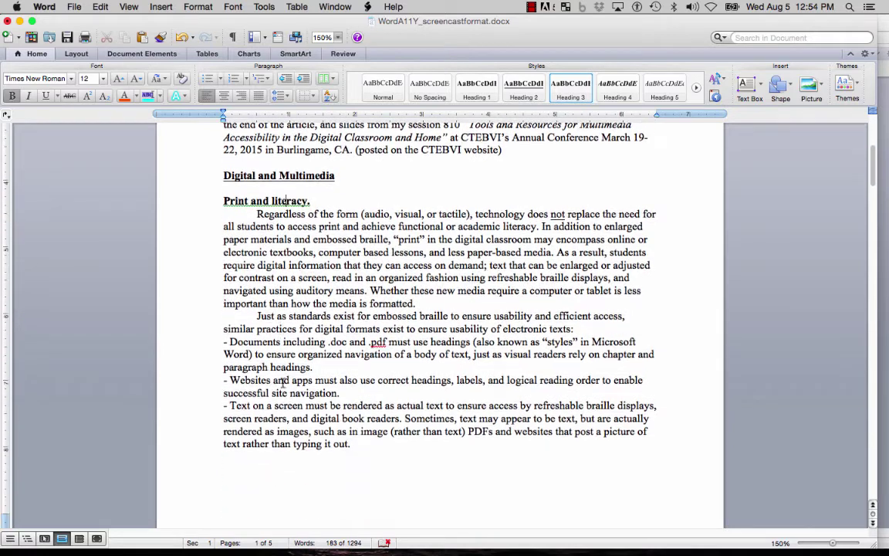
{"action": "scroll", "coordinate": [282, 381], "scroll_direction": "down", "scroll_amount": 3}
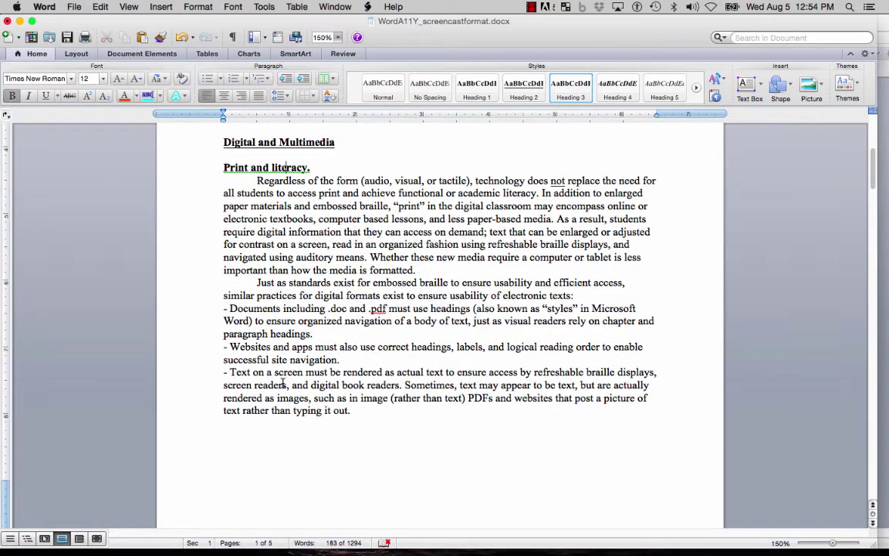
{"action": "scroll", "coordinate": [282, 384], "scroll_direction": "down", "scroll_amount": 14}
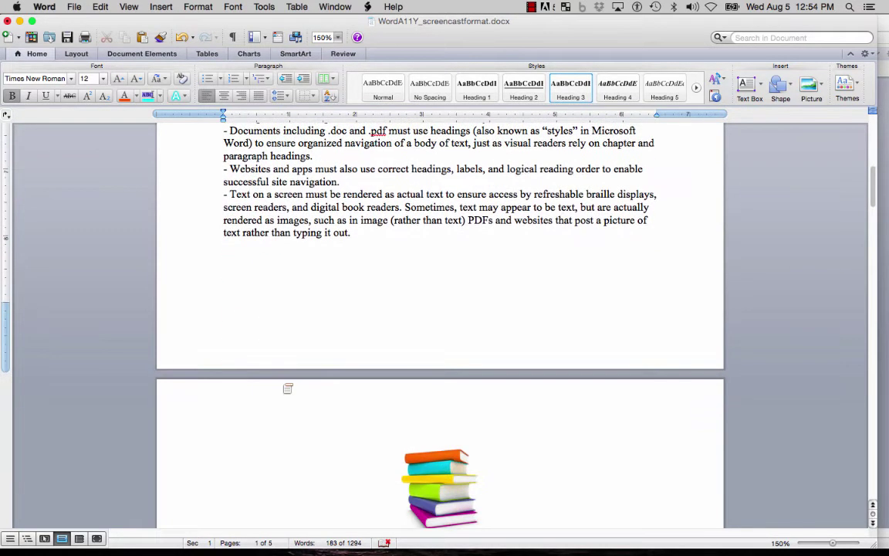
{"action": "scroll", "coordinate": [283, 382], "scroll_direction": "down", "scroll_amount": 9}
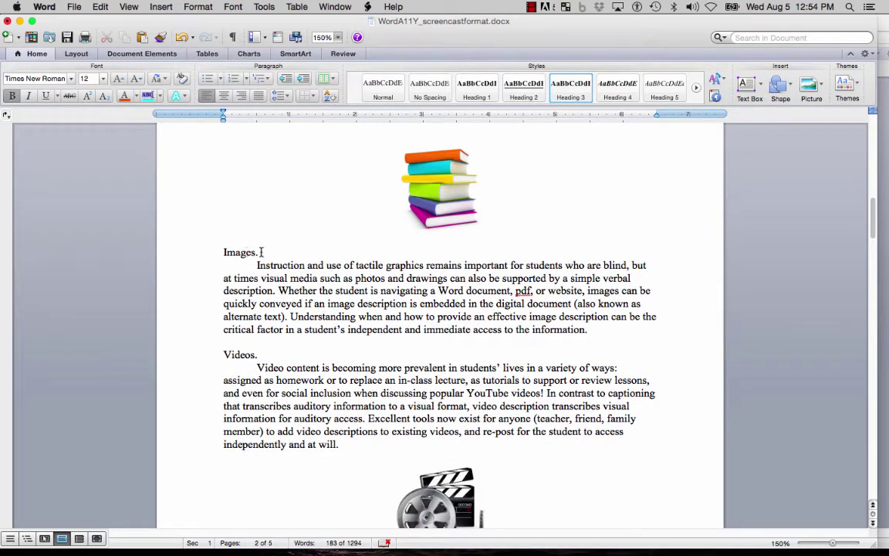
{"action": "left_click_drag", "start_coordinate": [264, 252], "coordinate": [224, 252]}
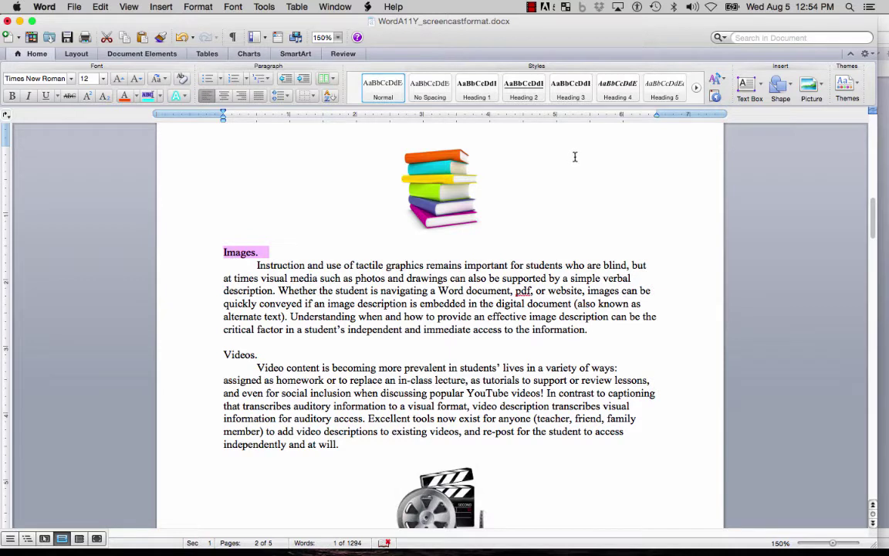
- Apply Heading 3 to the 'Images.' and 'Videos' subheadings
{"action": "left_click", "coordinate": [575, 96]}
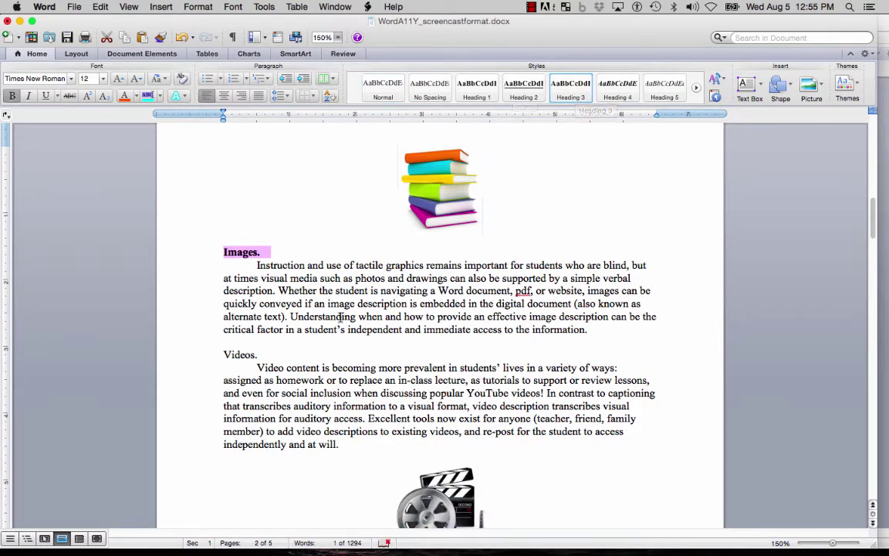
{"action": "left_click", "coordinate": [234, 264]}
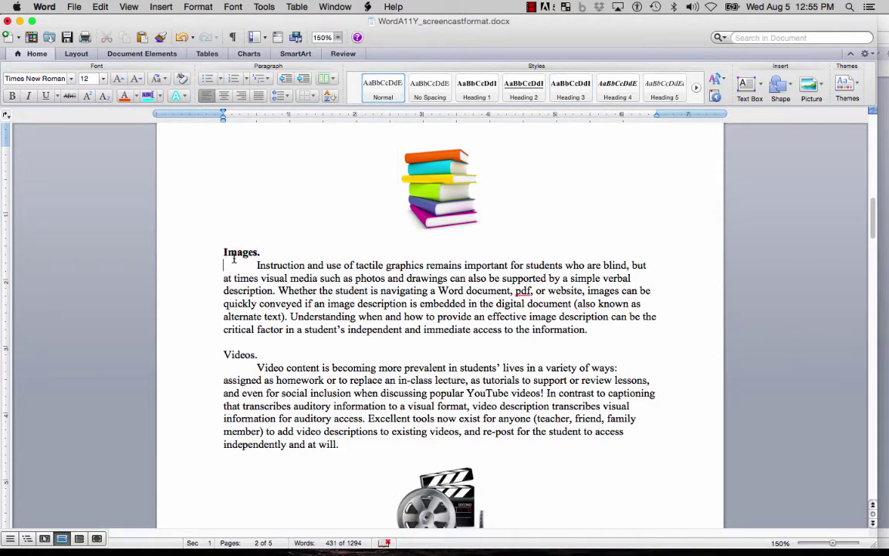
{"action": "double_click", "coordinate": [239, 356]}
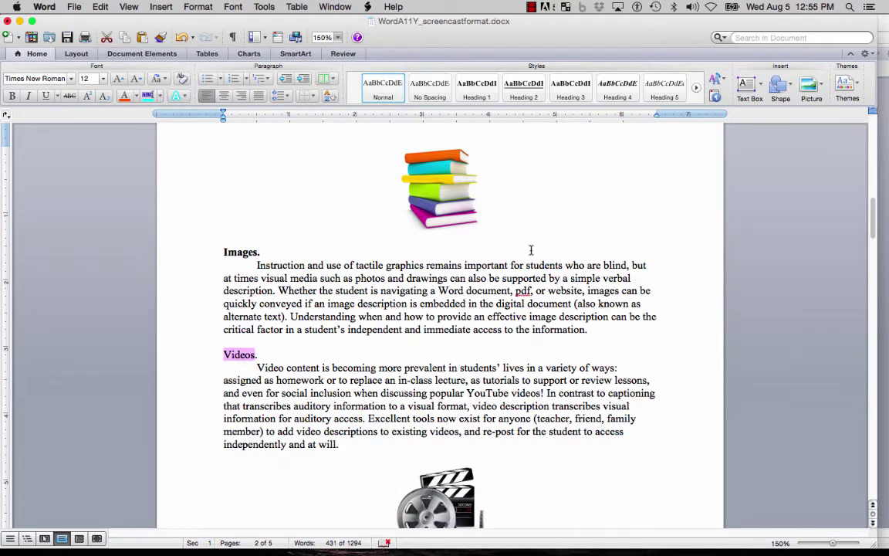
{"action": "left_click", "coordinate": [570, 94]}
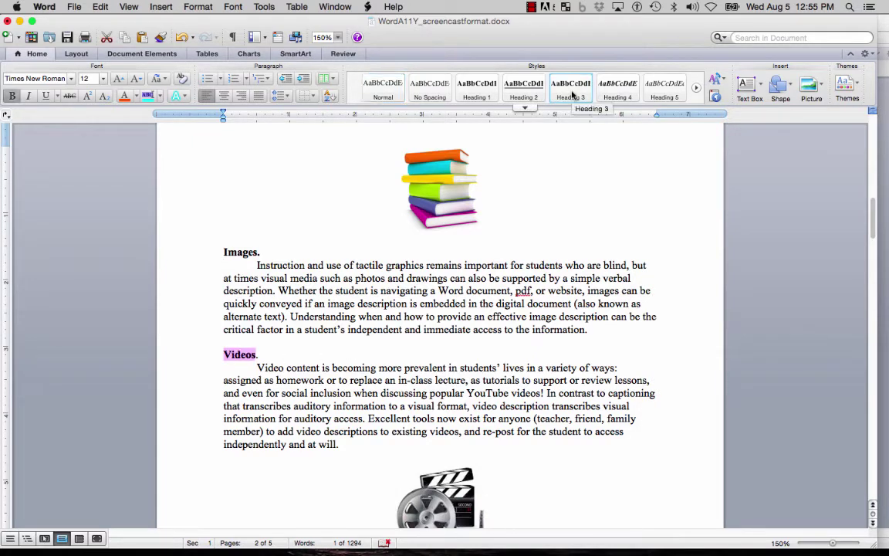
{"action": "scroll", "coordinate": [430, 395], "scroll_direction": "up", "scroll_amount": 3}
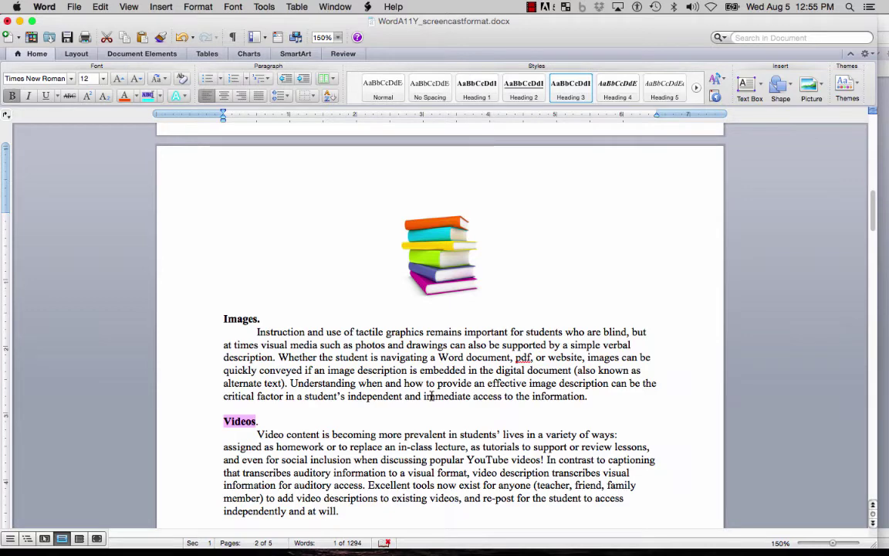
- Scroll up and down through the article to review it before comparing with WordA11Y_UNFORMATTED.docx
{"action": "scroll", "coordinate": [333, 430], "scroll_direction": "up", "scroll_amount": 5}
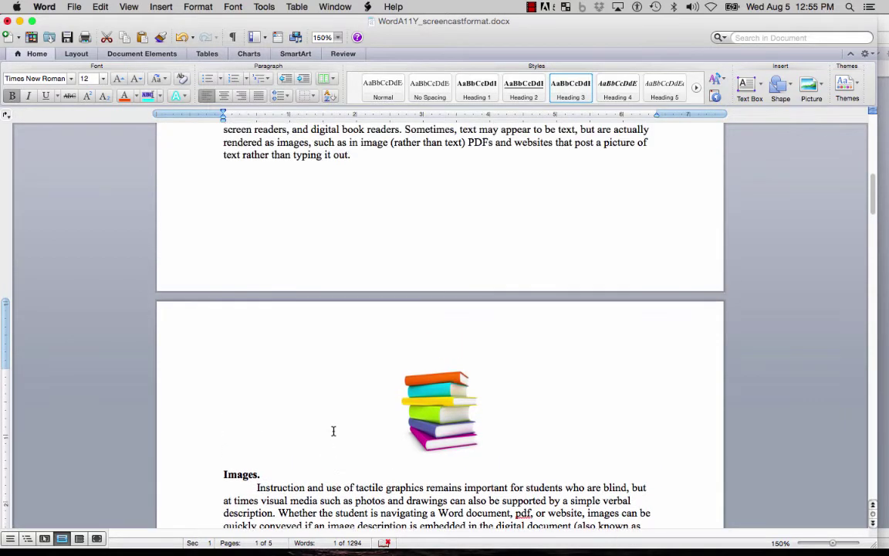
{"action": "scroll", "coordinate": [334, 431], "scroll_direction": "up", "scroll_amount": 10}
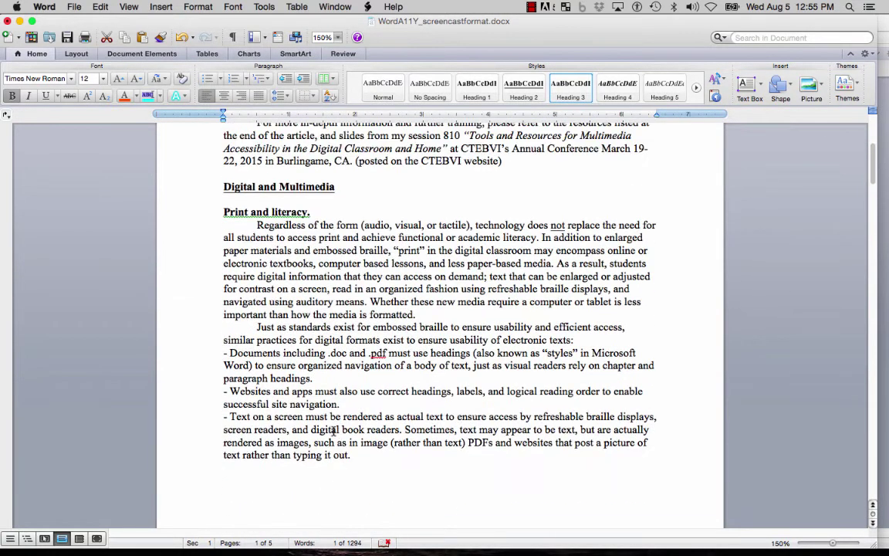
{"action": "scroll", "coordinate": [334, 431], "scroll_direction": "up", "scroll_amount": 3}
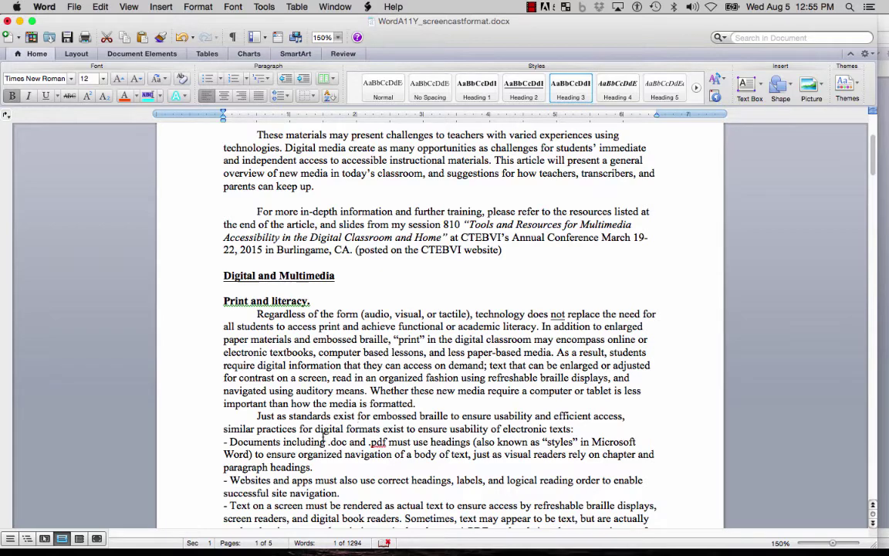
{"action": "scroll", "coordinate": [329, 434], "scroll_direction": "down", "scroll_amount": 5}
{"action": "scroll", "coordinate": [322, 437], "scroll_direction": "down", "scroll_amount": 10}
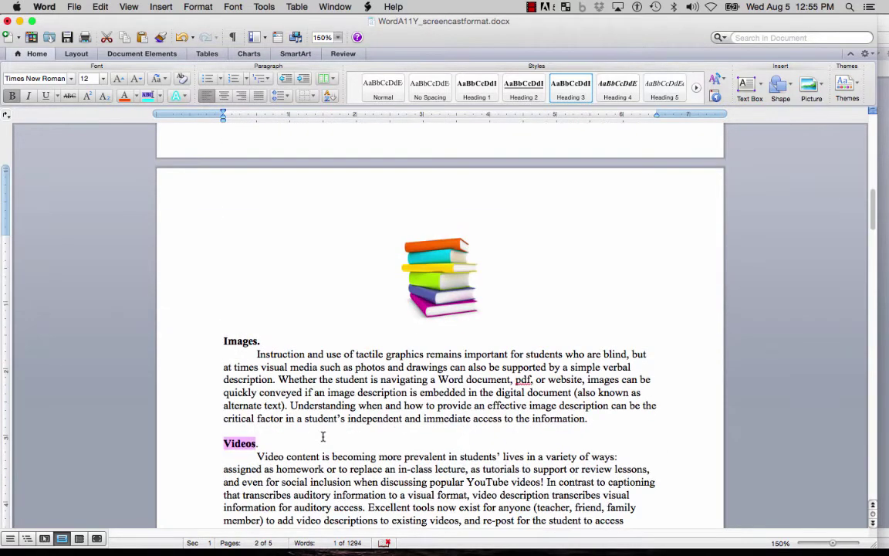
{"action": "scroll", "coordinate": [323, 437], "scroll_direction": "down", "scroll_amount": 3}
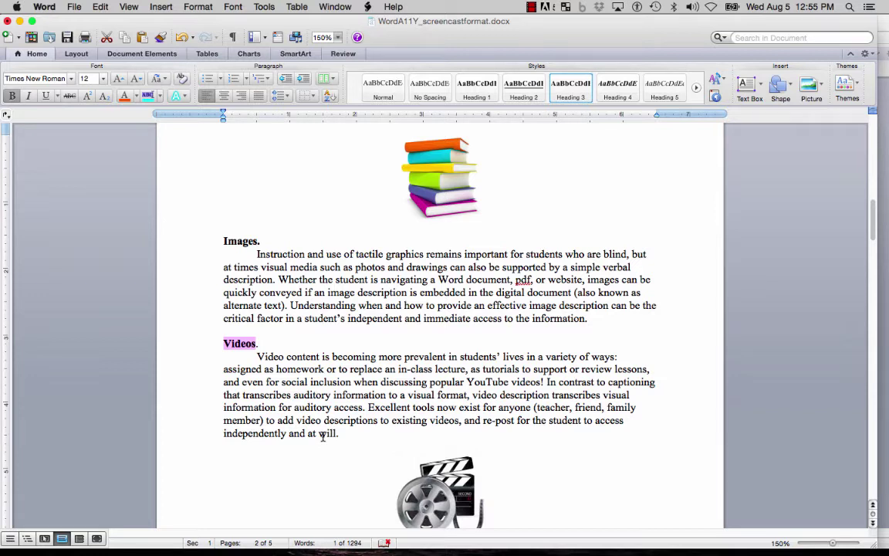
{"action": "scroll", "coordinate": [487, 420], "scroll_direction": "up", "scroll_amount": 3}
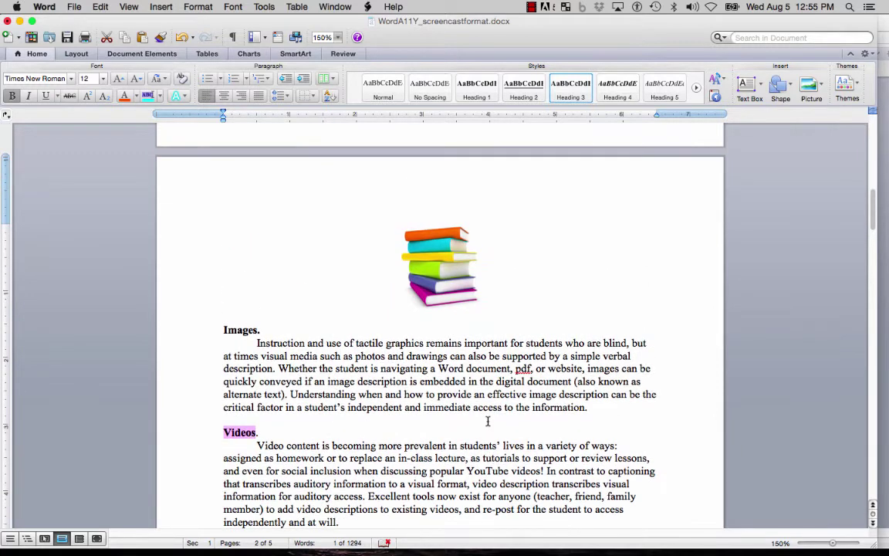
{"action": "scroll", "coordinate": [487, 420], "scroll_direction": "up", "scroll_amount": 2}
{"action": "scroll", "coordinate": [487, 420], "scroll_direction": "up", "scroll_amount": 10}
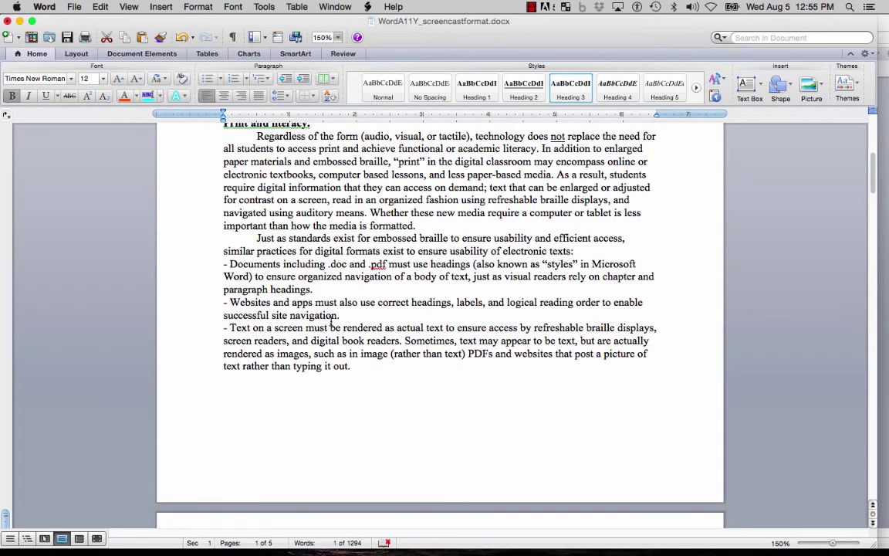
{"action": "scroll", "coordinate": [606, 307], "scroll_direction": "up", "scroll_amount": 10}
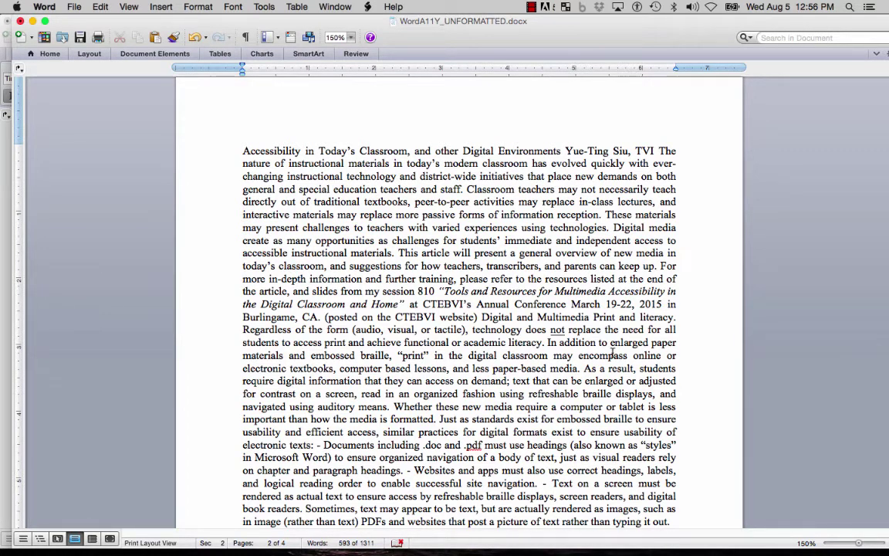
- Scroll through the unformatted article, then switch back to WordA11Y_screencastformat.docx with Cmd+`
{"action": "scroll", "coordinate": [614, 353], "scroll_direction": "down", "scroll_amount": 2}
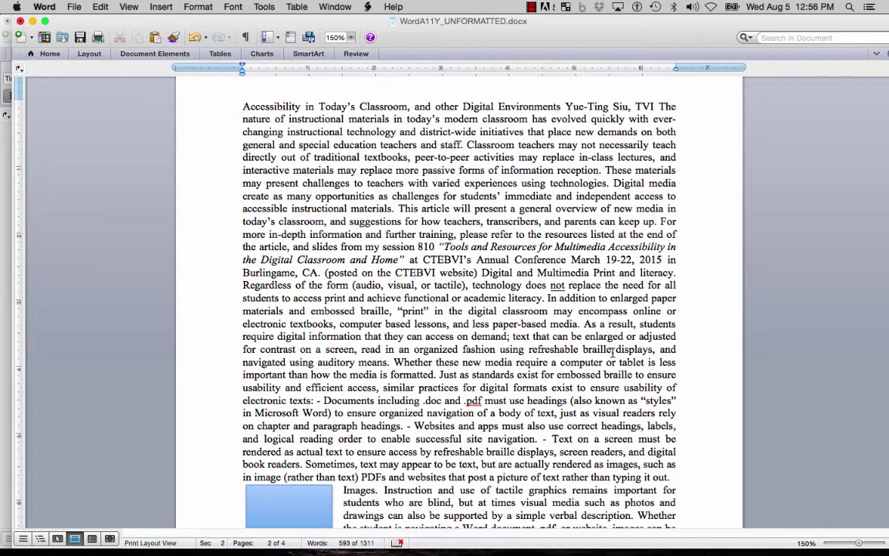
{"action": "scroll", "coordinate": [421, 303], "scroll_direction": "down", "scroll_amount": 6}
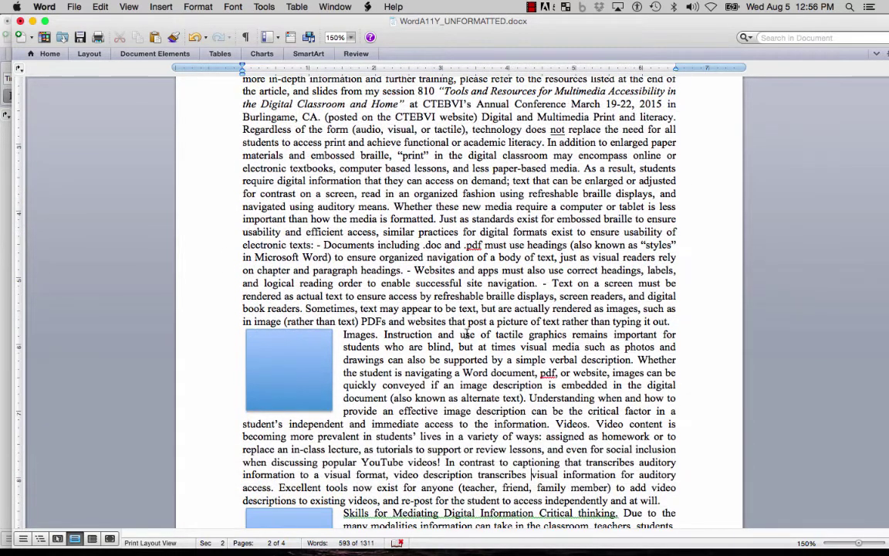
{"action": "scroll", "coordinate": [466, 333], "scroll_direction": "down", "scroll_amount": 7}
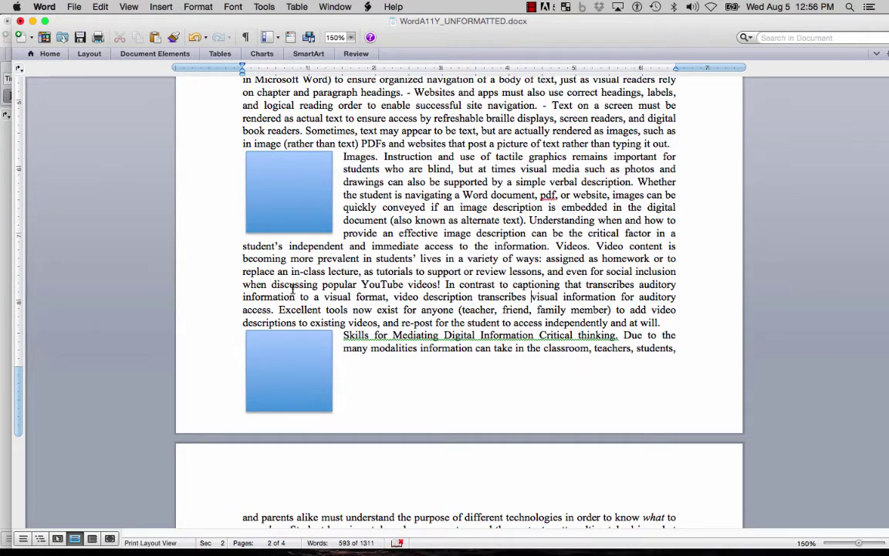
{"action": "scroll", "coordinate": [293, 287], "scroll_direction": "down", "scroll_amount": 5}
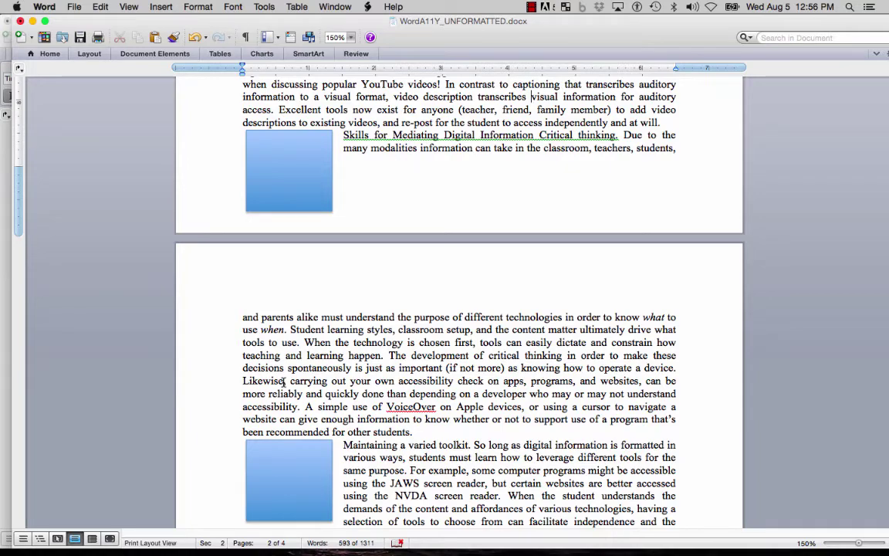
{"action": "scroll", "coordinate": [284, 382], "scroll_direction": "down", "scroll_amount": 10}
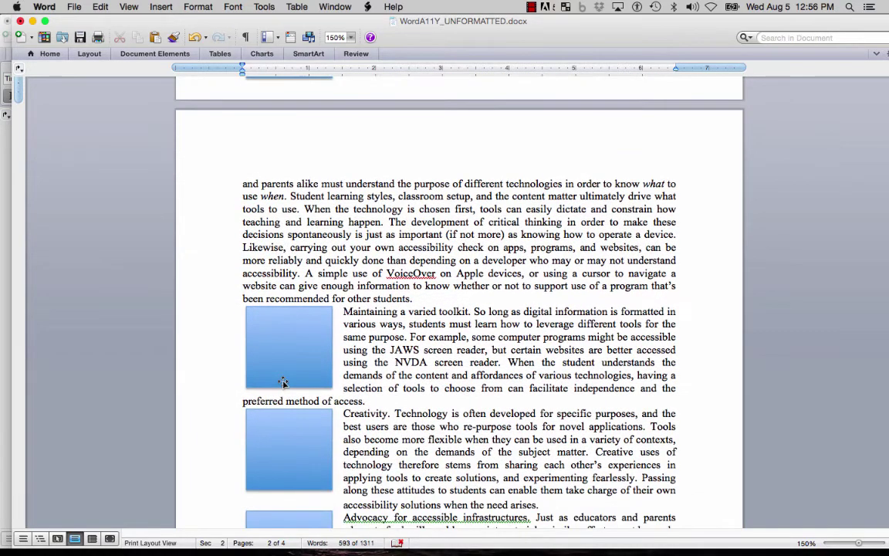
{"action": "scroll", "coordinate": [283, 382], "scroll_direction": "down", "scroll_amount": 3}
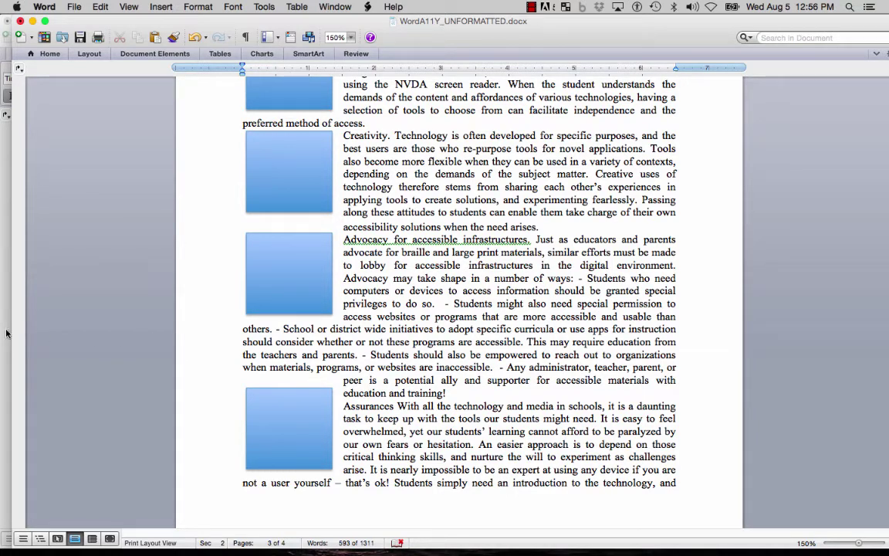
{"action": "key", "text": "super+grave"}
{"action": "scroll", "coordinate": [272, 359], "scroll_direction": "down", "scroll_amount": 5}
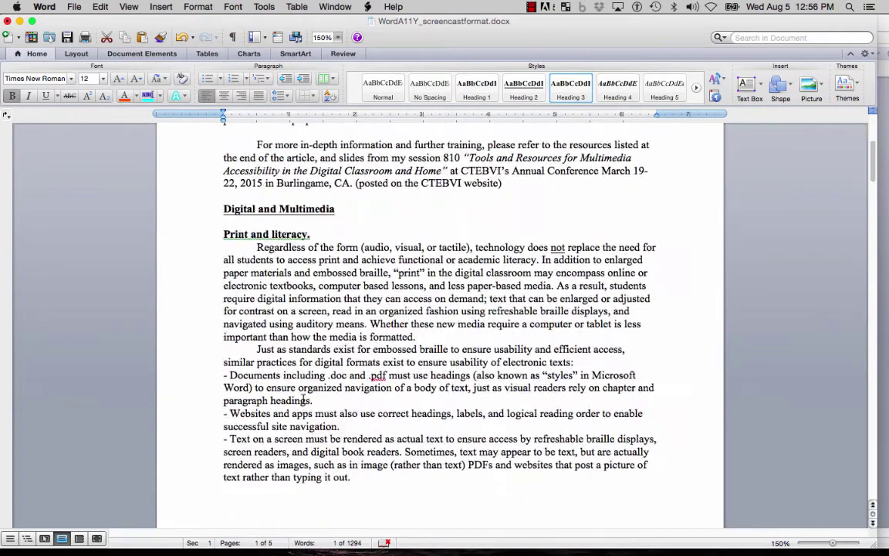
- Scroll past the film reel image and select the Venn diagram above 'Maintaining a varied toolkit.'
{"action": "scroll", "coordinate": [303, 399], "scroll_direction": "down", "scroll_amount": 8}
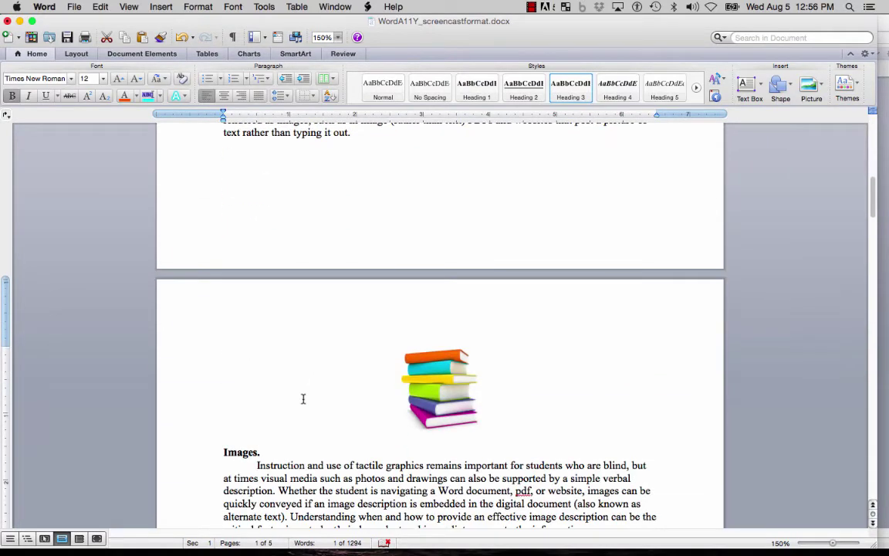
{"action": "left_click", "coordinate": [298, 437]}
{"action": "scroll", "coordinate": [299, 437], "scroll_direction": "down", "scroll_amount": 7}
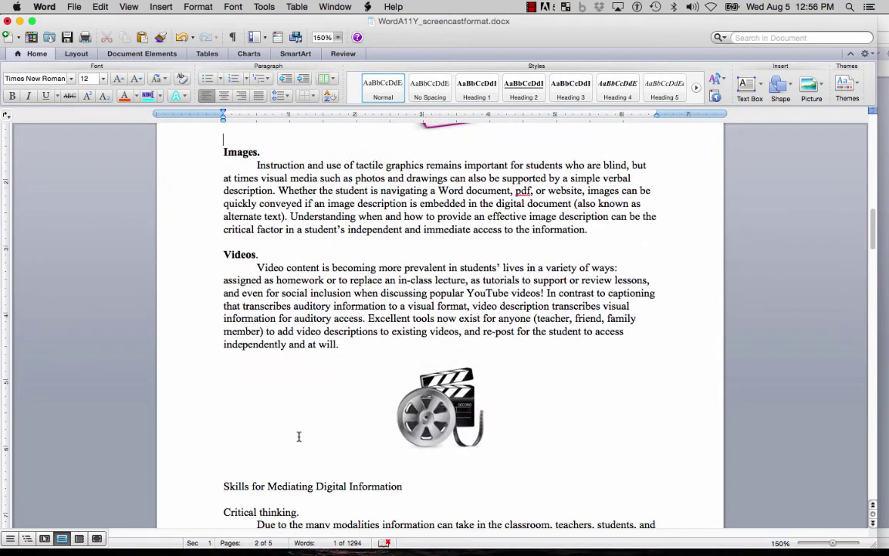
{"action": "scroll", "coordinate": [299, 437], "scroll_direction": "down", "scroll_amount": 12}
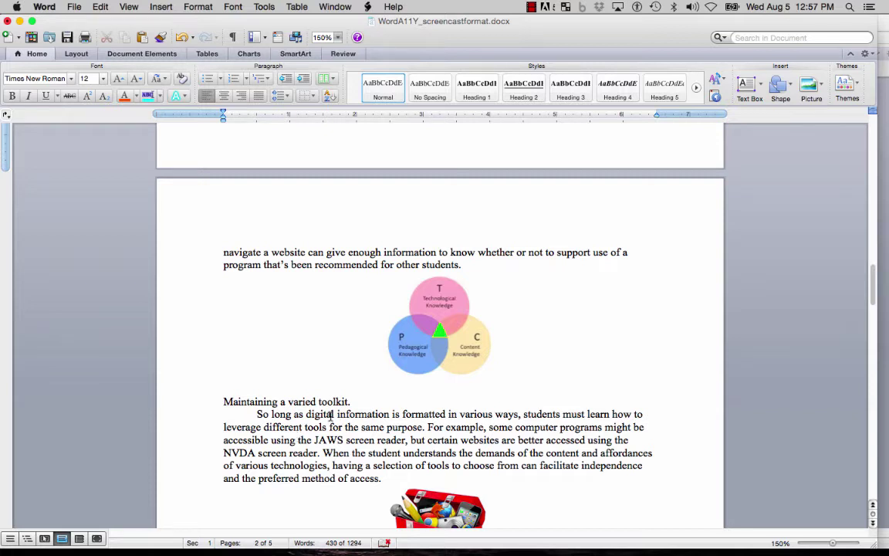
{"action": "left_click", "coordinate": [423, 337]}
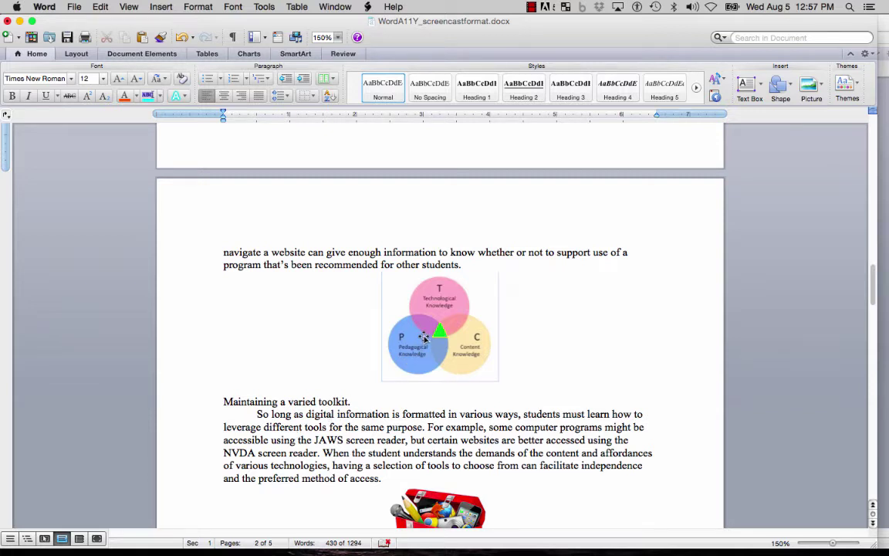
- Open the Format Picture settings from the Venn diagram's right-click menu
{"action": "right_click", "coordinate": [424, 337]}
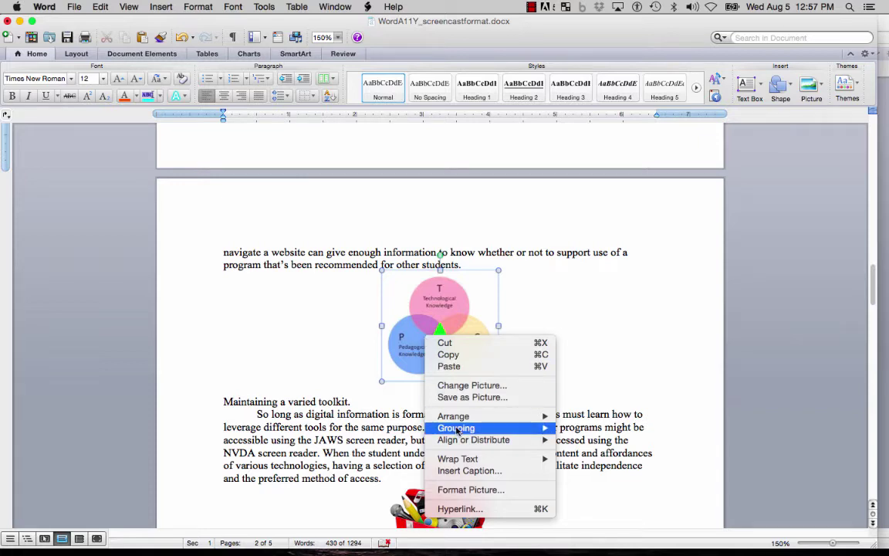
{"action": "left_click", "coordinate": [465, 491]}
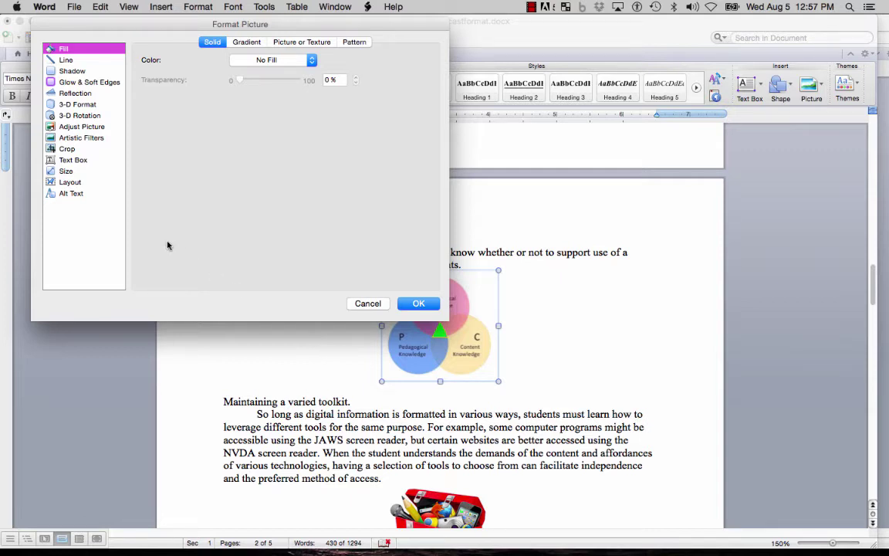
- Give the Venn diagram alt text: 3 circles overlapping in the center, labeled T technology, P pedagogical, C content knowledge
{"action": "left_click", "coordinate": [70, 193]}
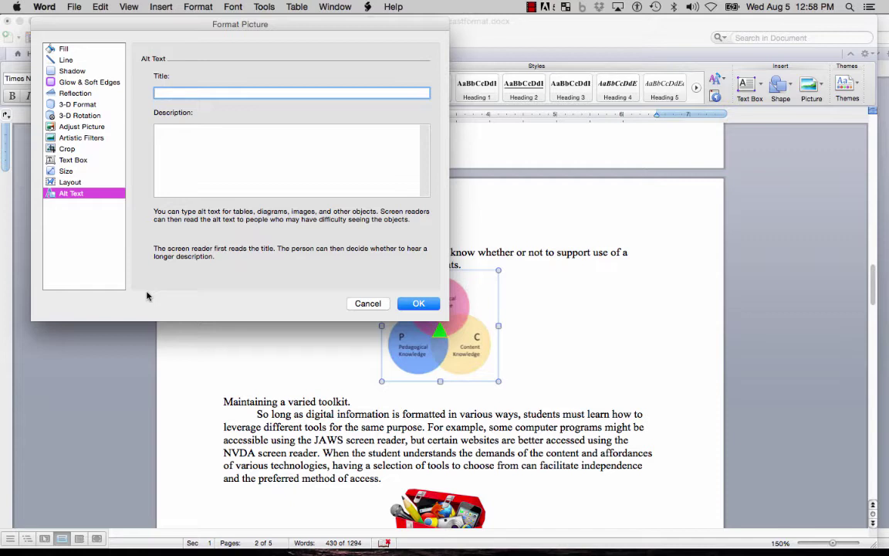
{"action": "left_click", "coordinate": [263, 180]}
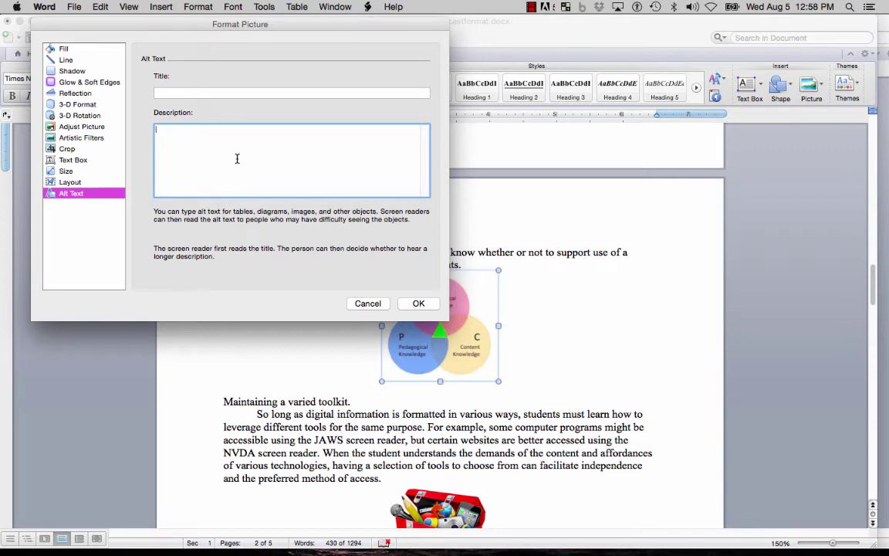
{"action": "type", "text": "3 circles that overlap in the denter. th"}
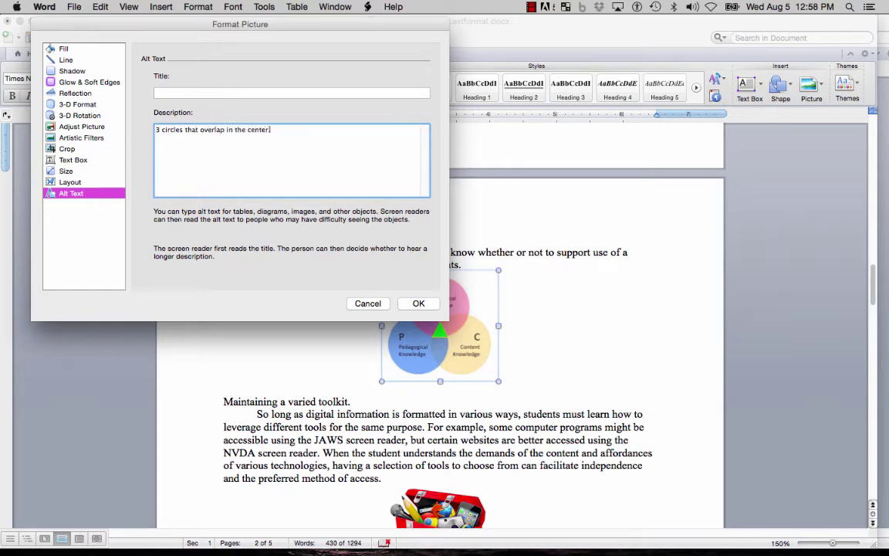
{"action": "key", "text": "BackSpace"}
{"action": "key", "text": "BackSpace"}
{"action": "type", "text": "The circles are labeled T technology knowl"}
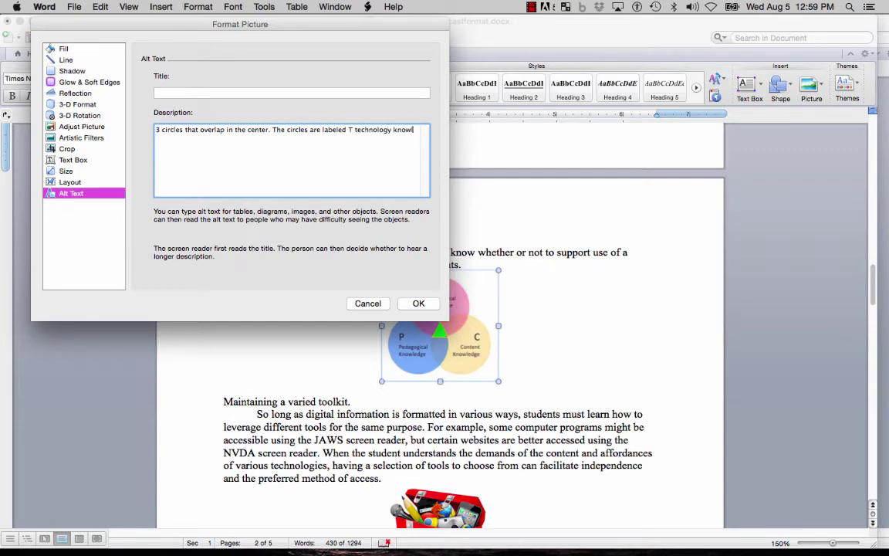
{"action": "type", "text": "edge, P pedagogical knowl"}
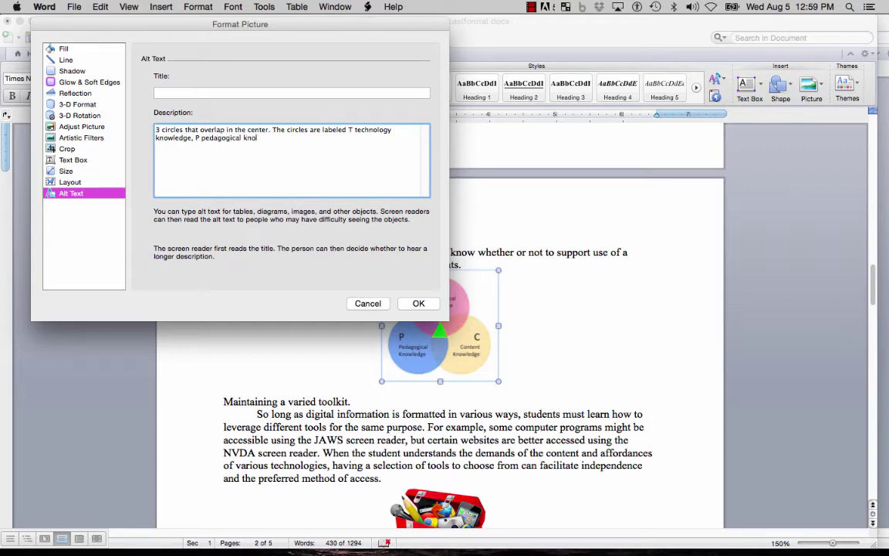
{"action": "type", "text": "edge, C content knowledg"}
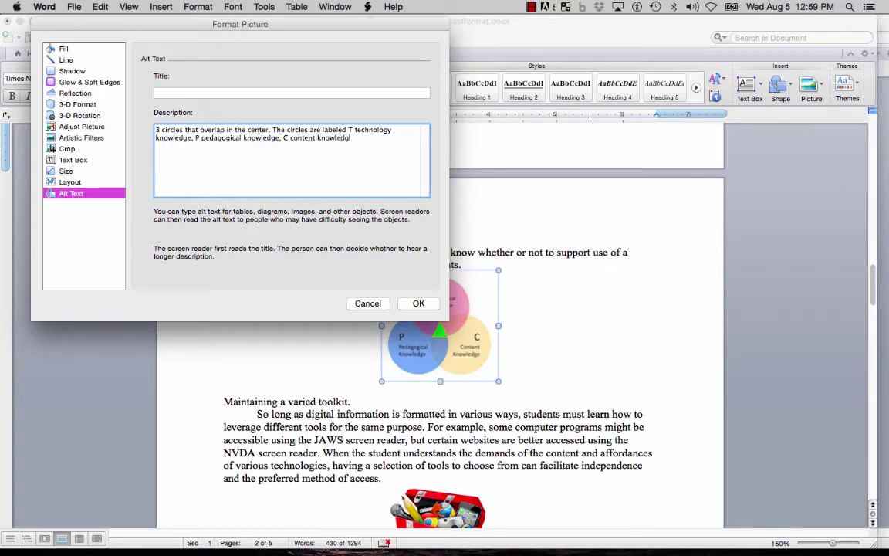
{"action": "type", "text": "e. The center is highlighted in gred"}
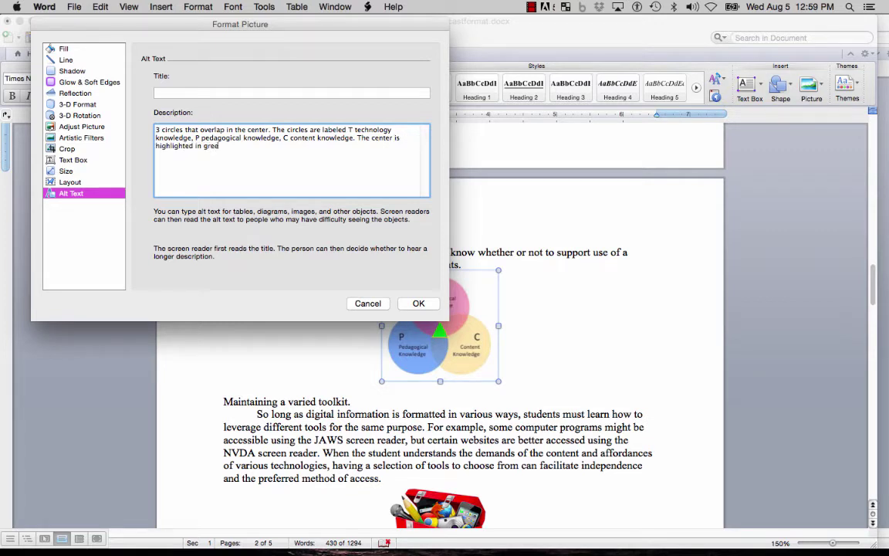
{"action": "key", "text": "BackSpace"}
{"action": "type", "text": "en."}
- Confirm the alt text and close the Format Picture dialog
{"action": "left_click", "coordinate": [414, 303]}
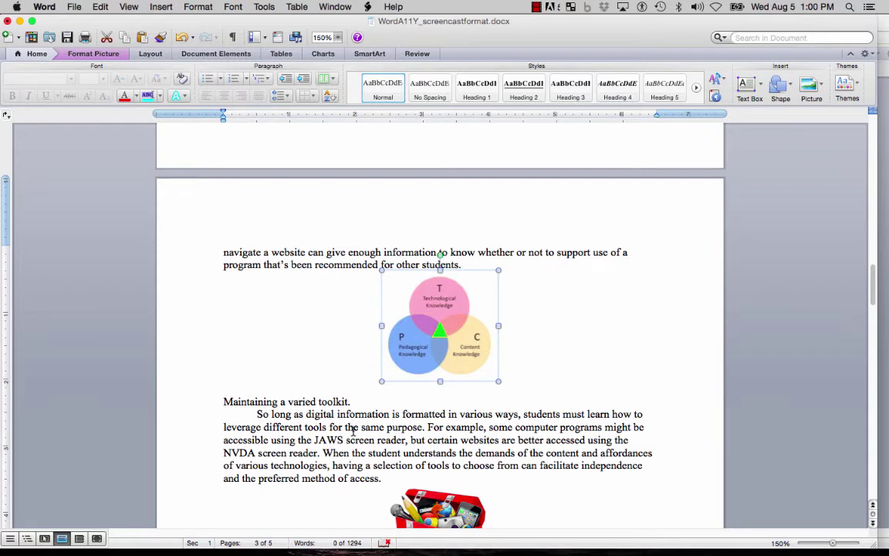
{"action": "scroll", "coordinate": [354, 430], "scroll_direction": "up", "scroll_amount": 10}
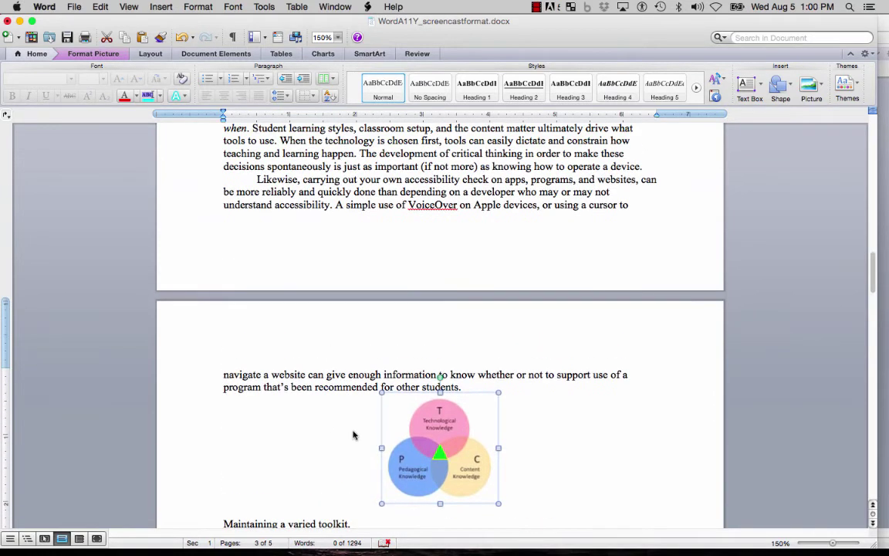
{"action": "scroll", "coordinate": [354, 429], "scroll_direction": "up", "scroll_amount": 18}
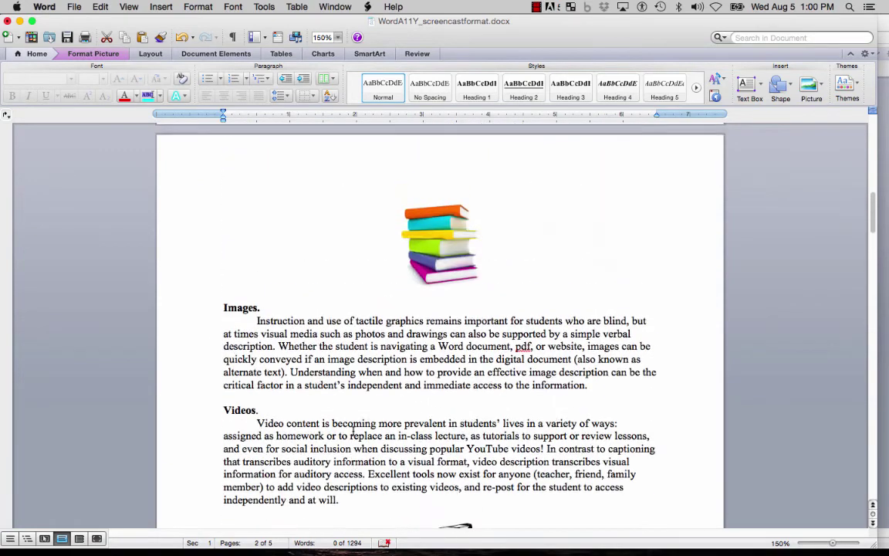
{"action": "scroll", "coordinate": [354, 430], "scroll_direction": "up", "scroll_amount": 13}
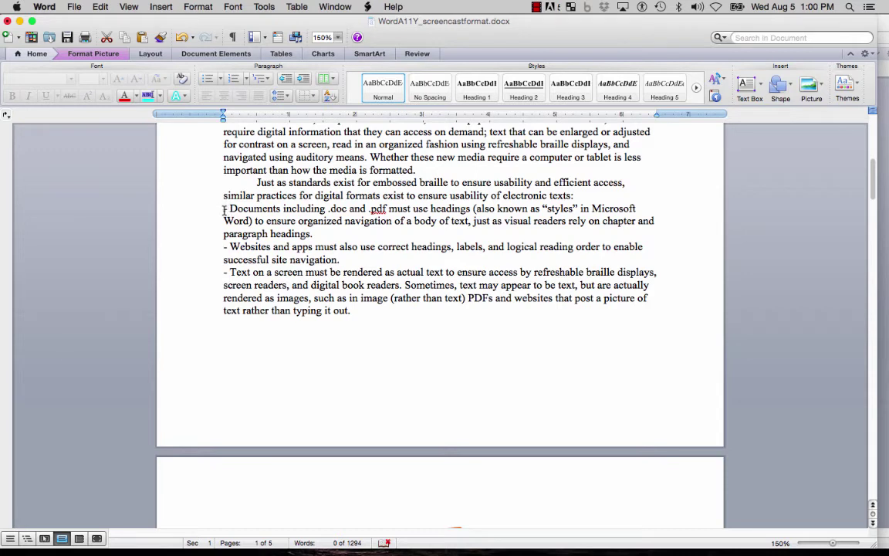
- Locate the dash-led Documents line under Print and literacy and place the cursor there
{"action": "left_click_drag", "start_coordinate": [223, 208], "coordinate": [281, 209]}
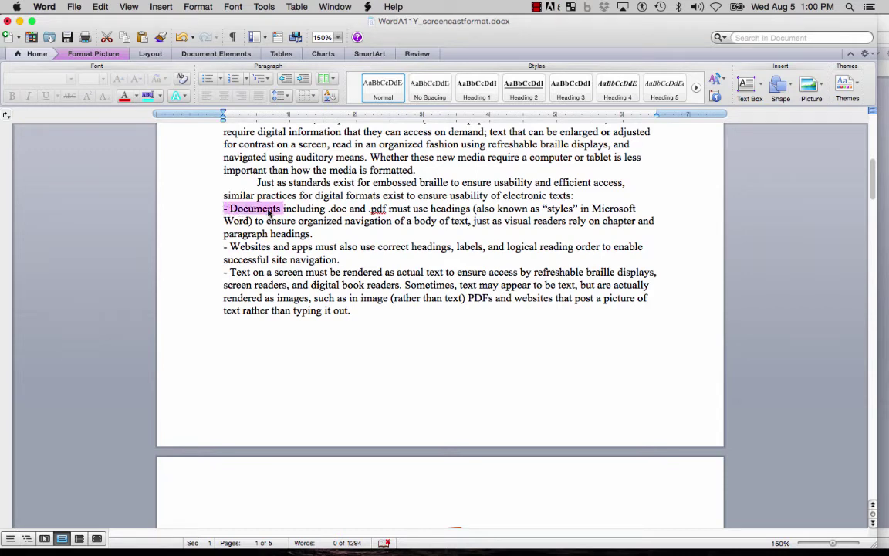
{"action": "left_click", "coordinate": [268, 225]}
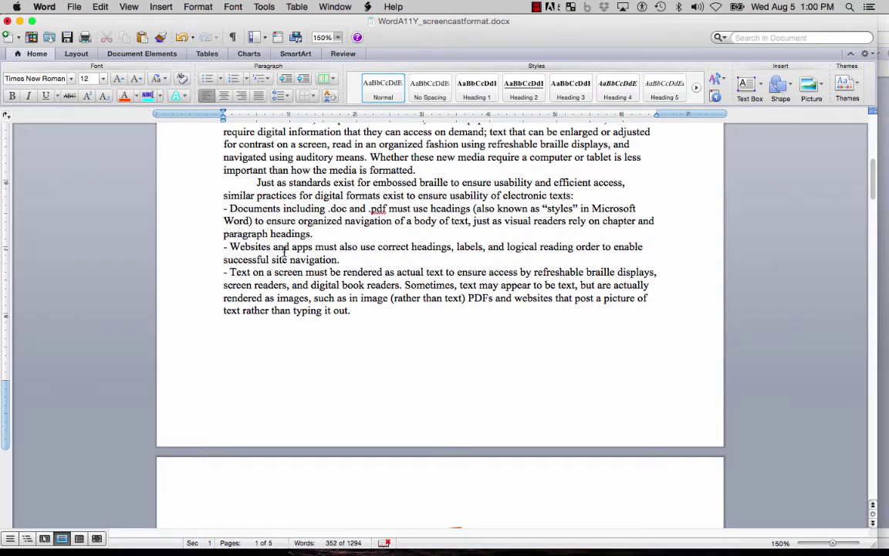
{"action": "scroll", "coordinate": [286, 341], "scroll_direction": "up", "scroll_amount": 2}
{"action": "scroll", "coordinate": [285, 343], "scroll_direction": "up", "scroll_amount": 2}
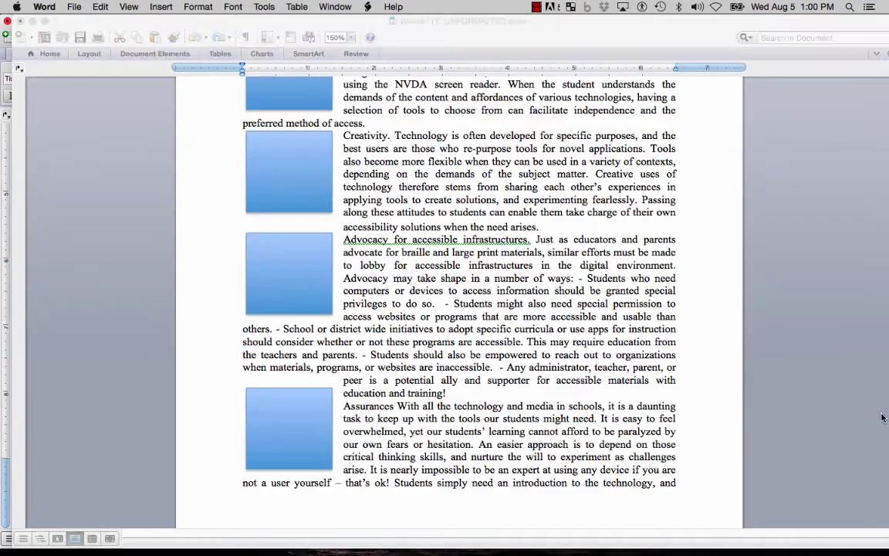
{"action": "left_click", "coordinate": [882, 417]}
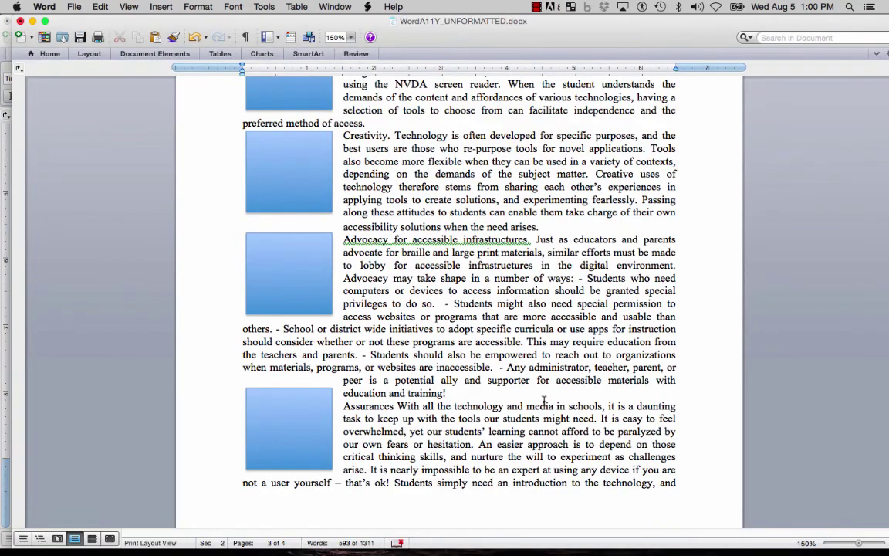
{"action": "scroll", "coordinate": [545, 401], "scroll_direction": "up", "scroll_amount": 20}
{"action": "scroll", "coordinate": [545, 401], "scroll_direction": "down", "scroll_amount": 10}
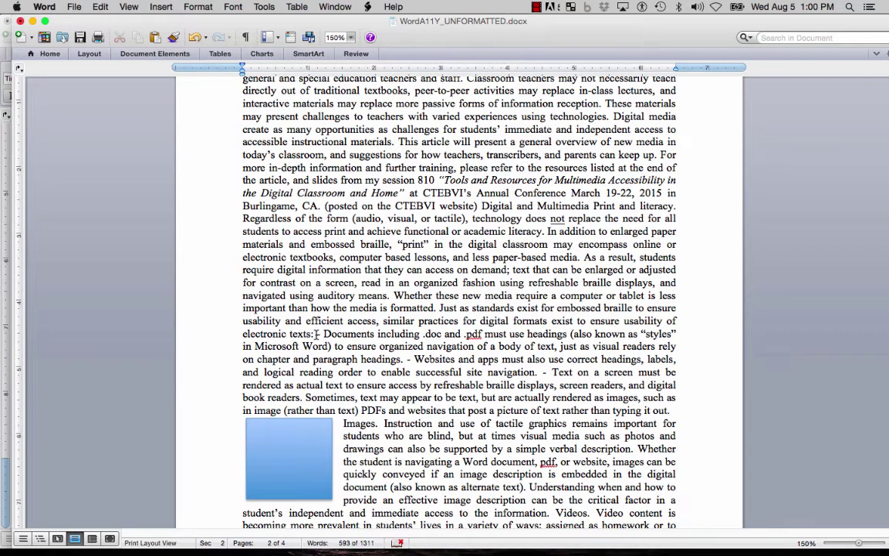
{"action": "left_click_drag", "start_coordinate": [316, 334], "coordinate": [356, 339]}
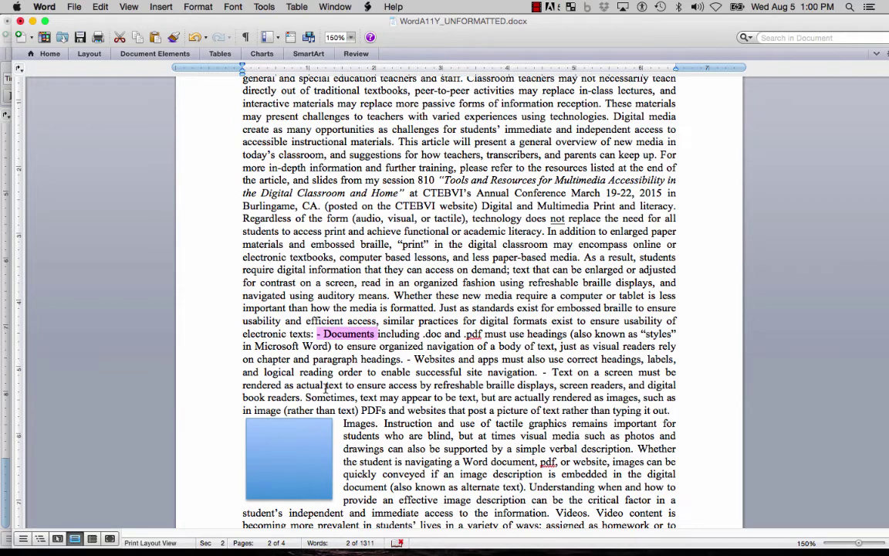
{"action": "key", "text": "super+grave"}
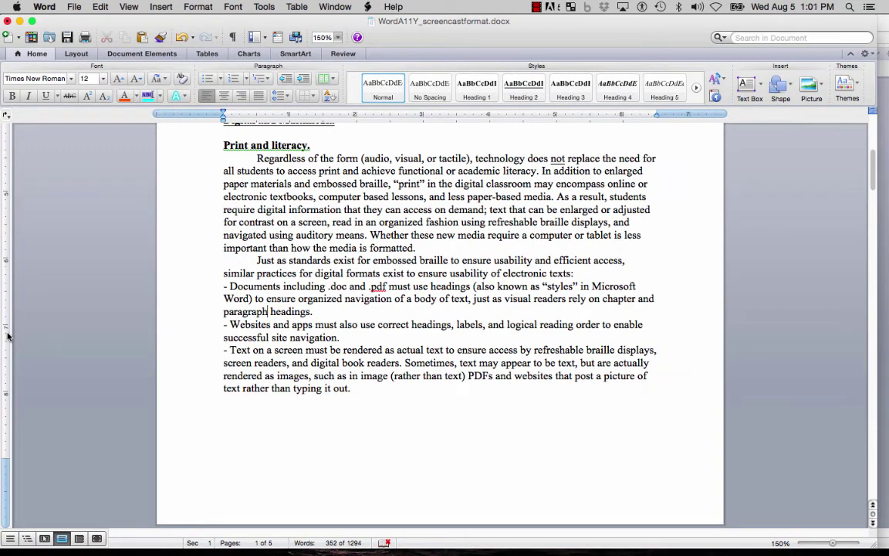
- Remove the dash before Documents and make that line a bulleted item
{"action": "key", "text": "Home"}
{"action": "key", "text": "Up"}
{"action": "key", "text": "Right"}
{"action": "key", "text": "Right"}
{"action": "key", "text": "BackSpace"}
{"action": "key", "text": "BackSpace"}
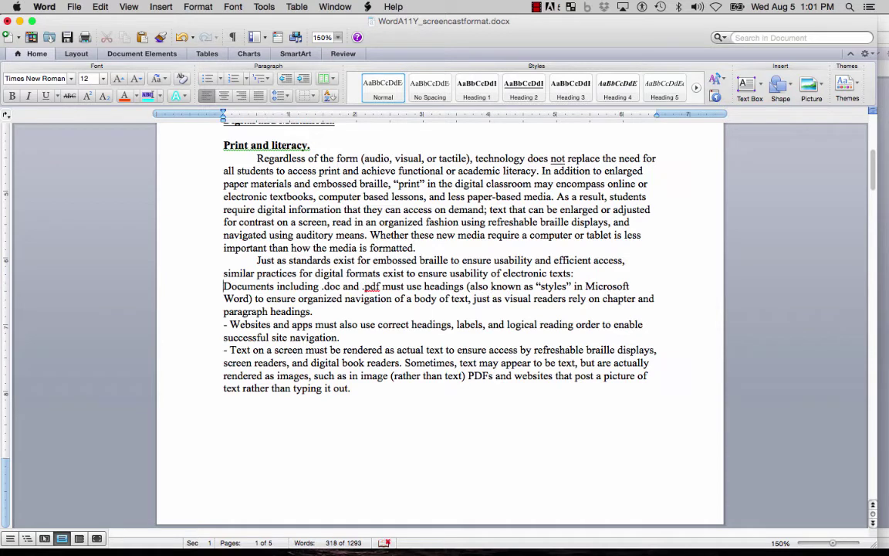
{"action": "left_click", "coordinate": [207, 80]}
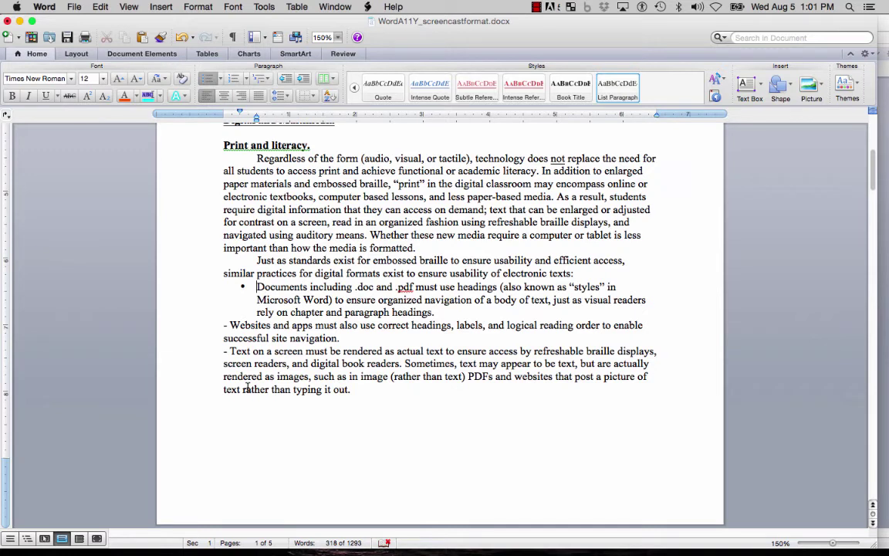
- Delete the dash before Websites and split it into its own bullet
{"action": "left_click", "coordinate": [229, 326]}
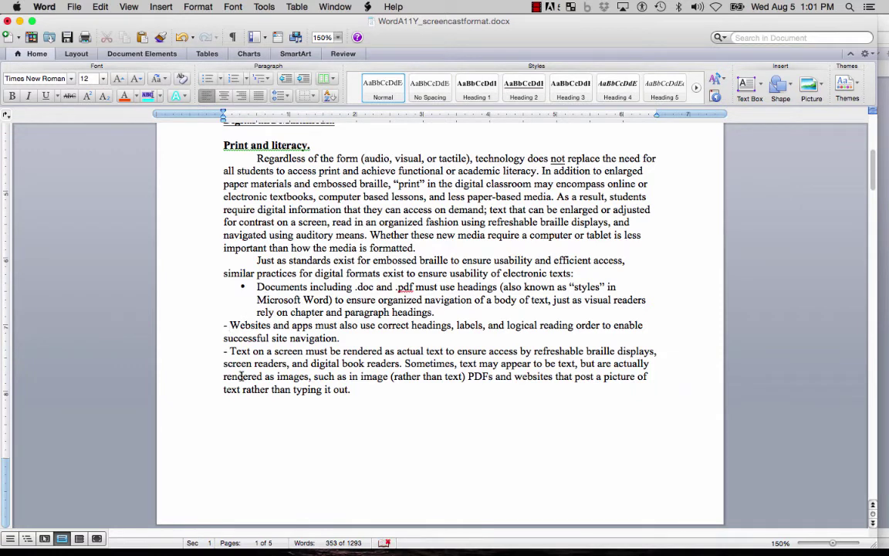
{"action": "key", "text": "BackSpace"}
{"action": "key", "text": "BackSpace"}
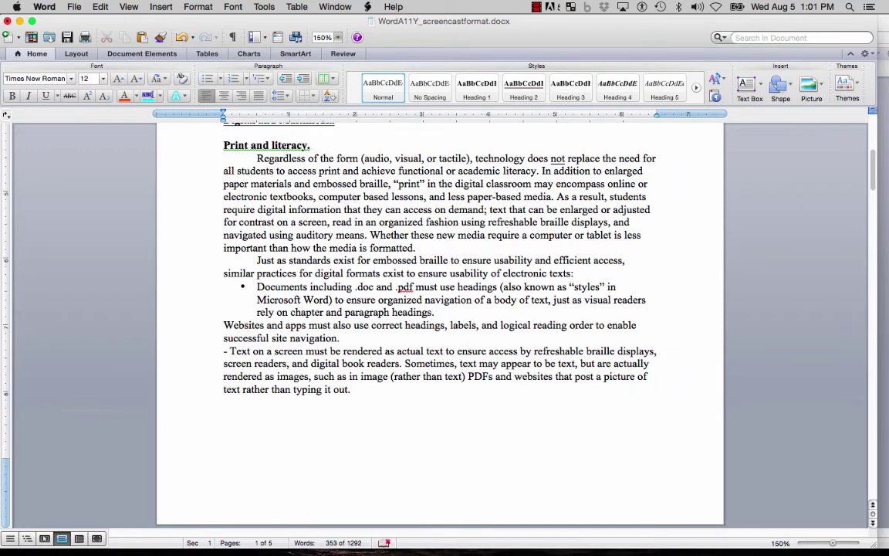
{"action": "key", "text": "BackSpace"}
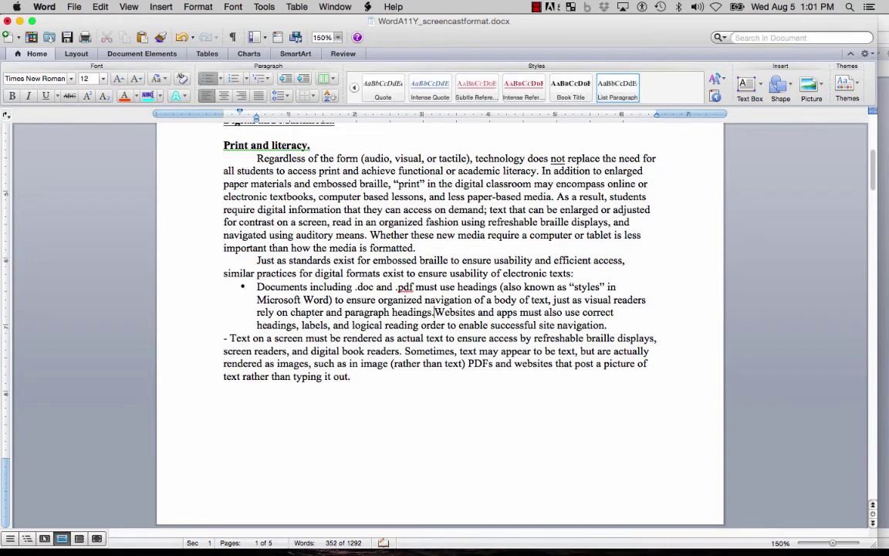
{"action": "key", "text": "Return"}
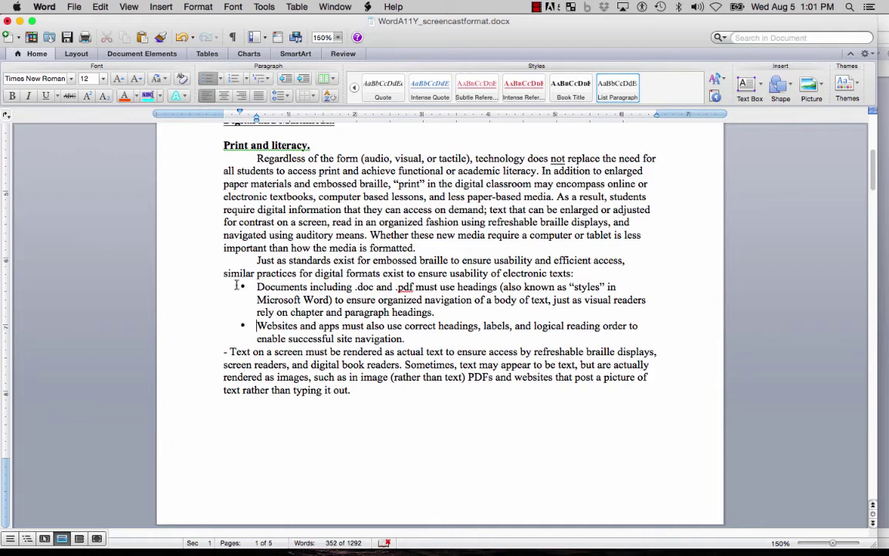
- Replace the bullets with numbering: Documents as item 1, Websites and apps as item 2
{"action": "left_click", "coordinate": [233, 80]}
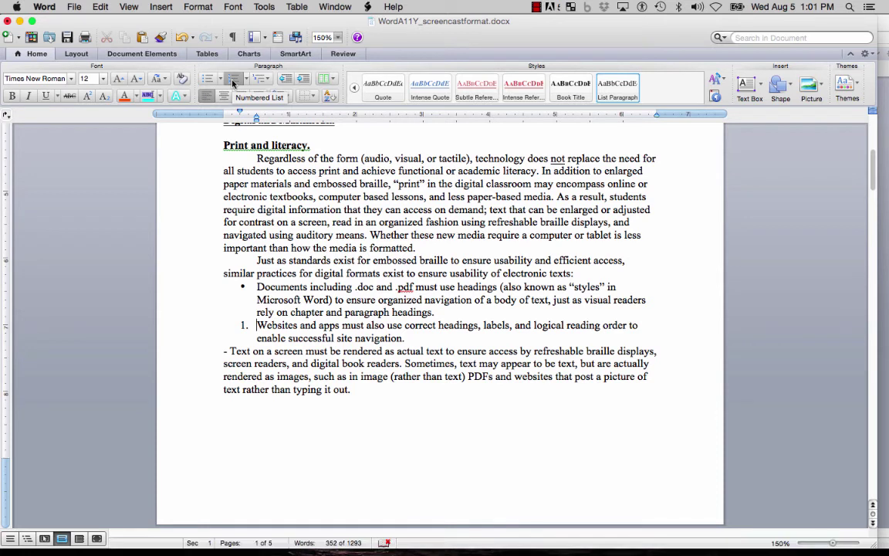
{"action": "left_click", "coordinate": [233, 82]}
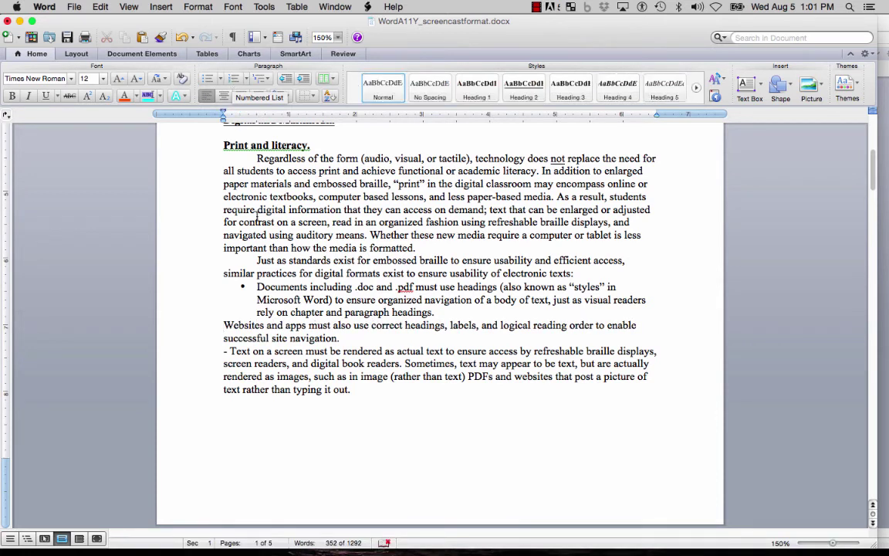
{"action": "left_click", "coordinate": [257, 287]}
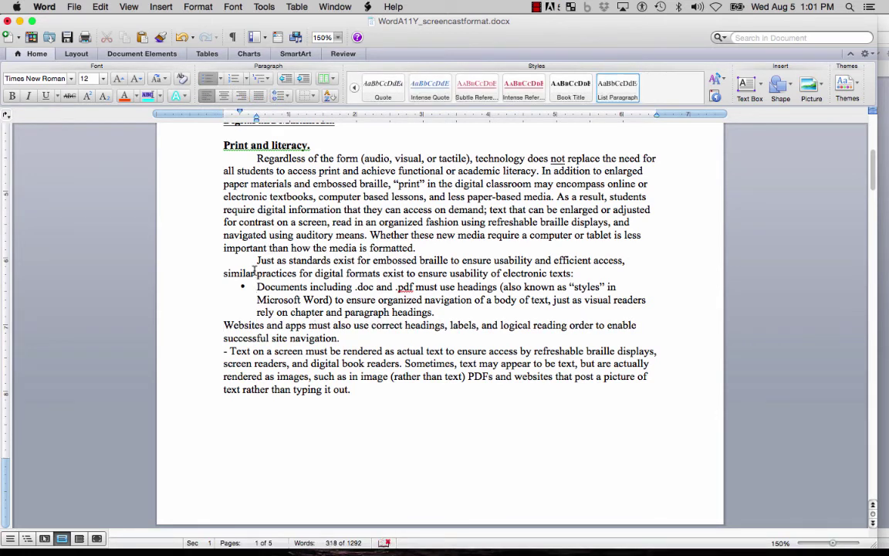
{"action": "left_click", "coordinate": [207, 80]}
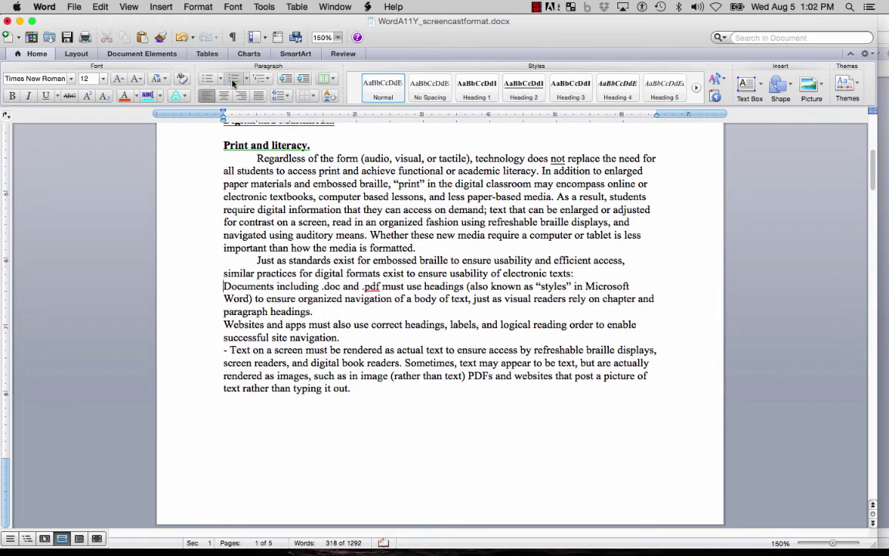
{"action": "left_click", "coordinate": [234, 79]}
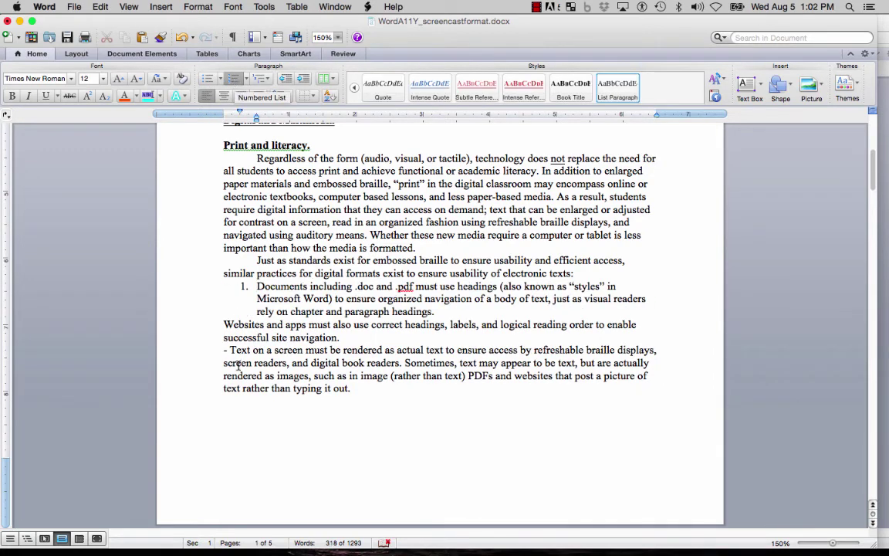
{"action": "left_click", "coordinate": [224, 323]}
{"action": "key", "text": "BackSpace"}
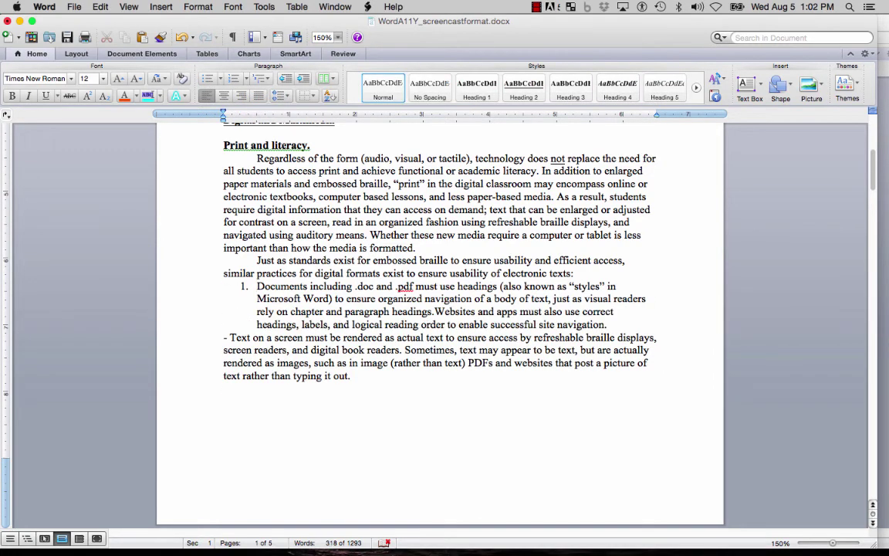
{"action": "key", "text": "Return"}
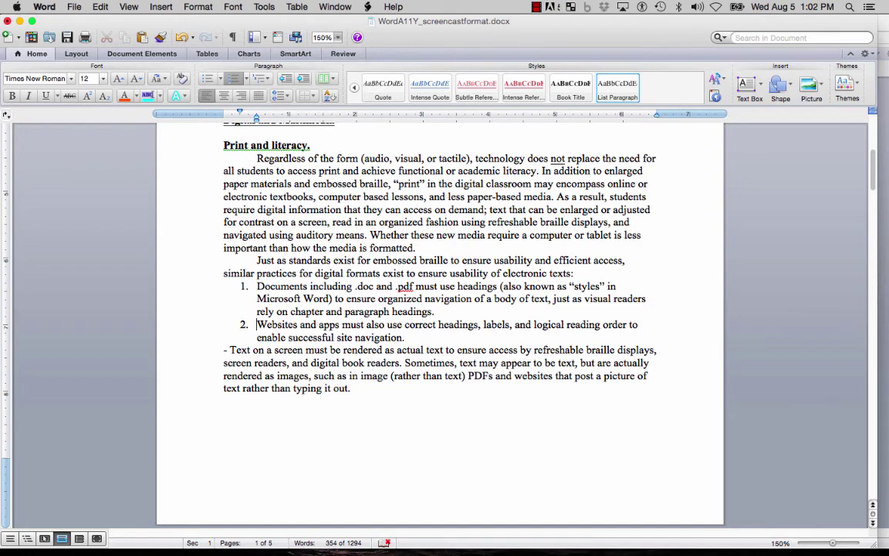
{"action": "scroll", "coordinate": [279, 349], "scroll_direction": "down", "scroll_amount": 5}
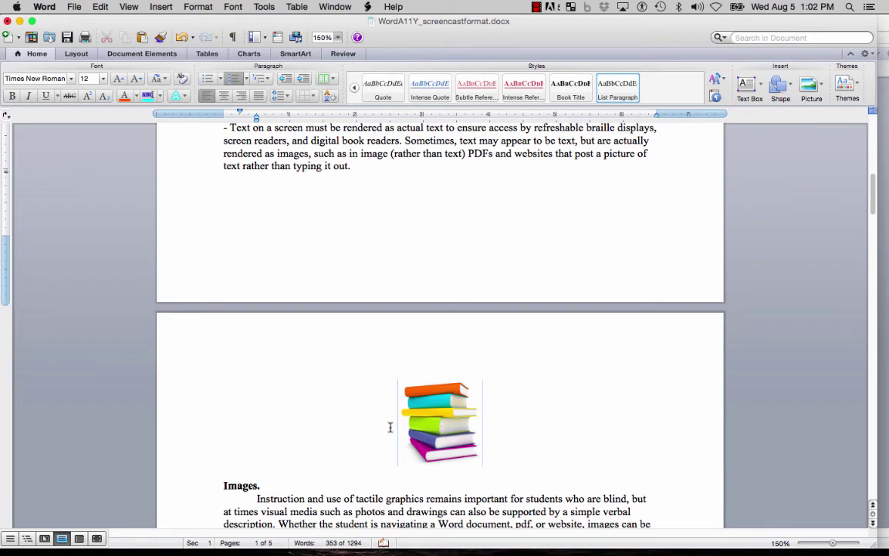
{"action": "scroll", "coordinate": [359, 418], "scroll_direction": "up", "scroll_amount": 5}
{"action": "scroll", "coordinate": [356, 419], "scroll_direction": "up", "scroll_amount": 6}
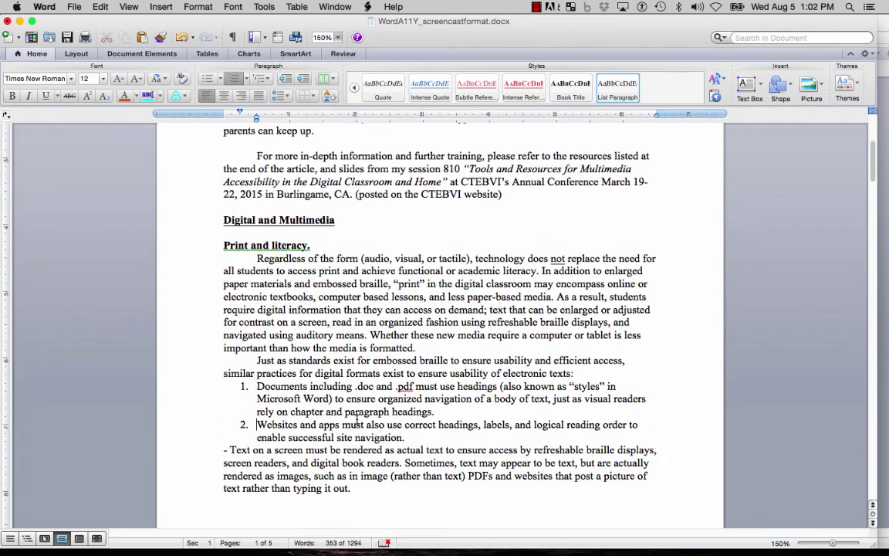
{"action": "scroll", "coordinate": [357, 419], "scroll_direction": "up", "scroll_amount": 3}
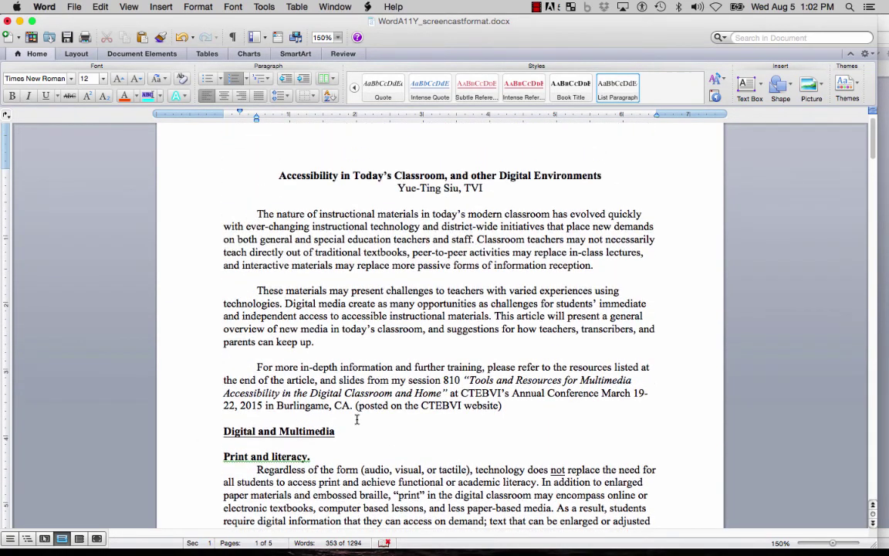
{"action": "left_click", "coordinate": [314, 431]}
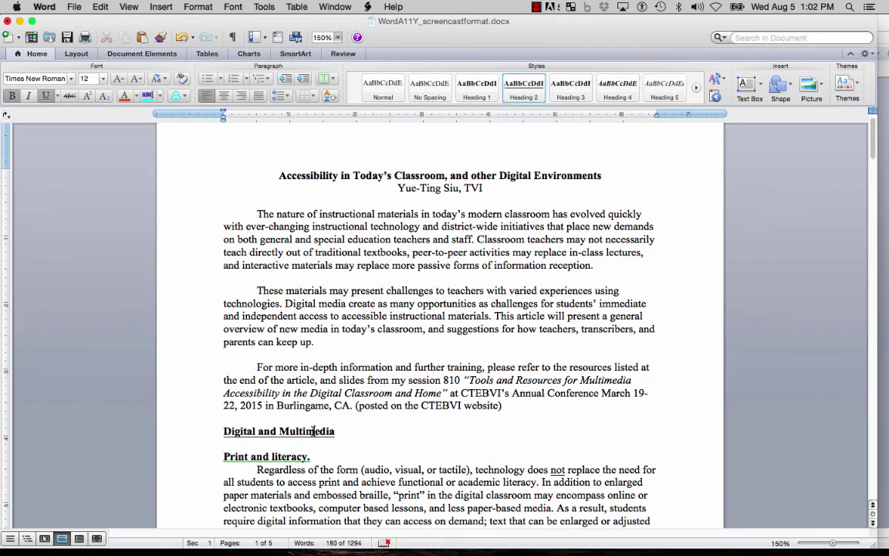